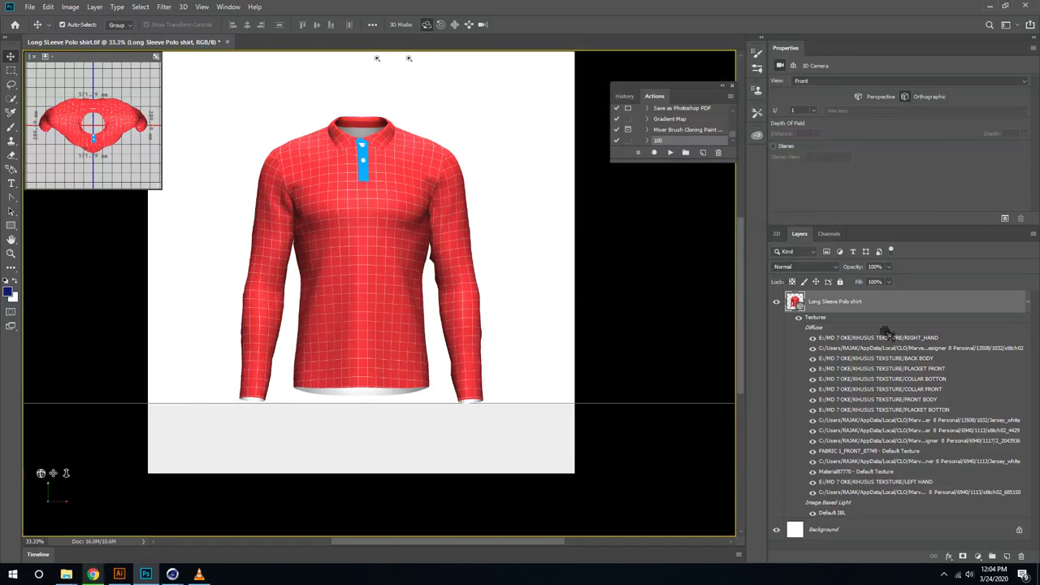
Show the 3D scene list, select the light and camera, and view the shirt from the back.
click(235, 5)
click(243, 85)
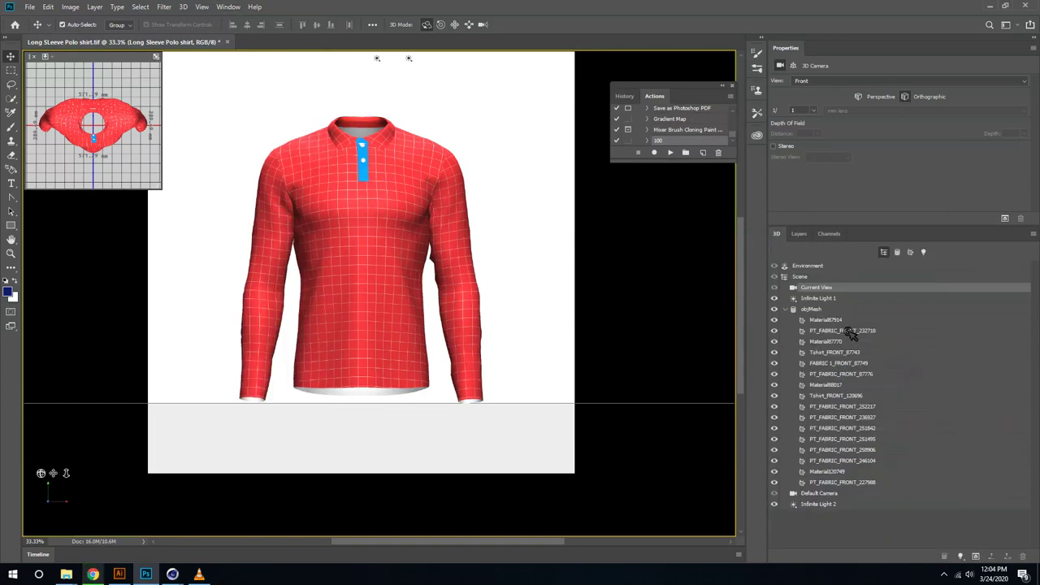
click(799, 234)
click(776, 234)
click(784, 308)
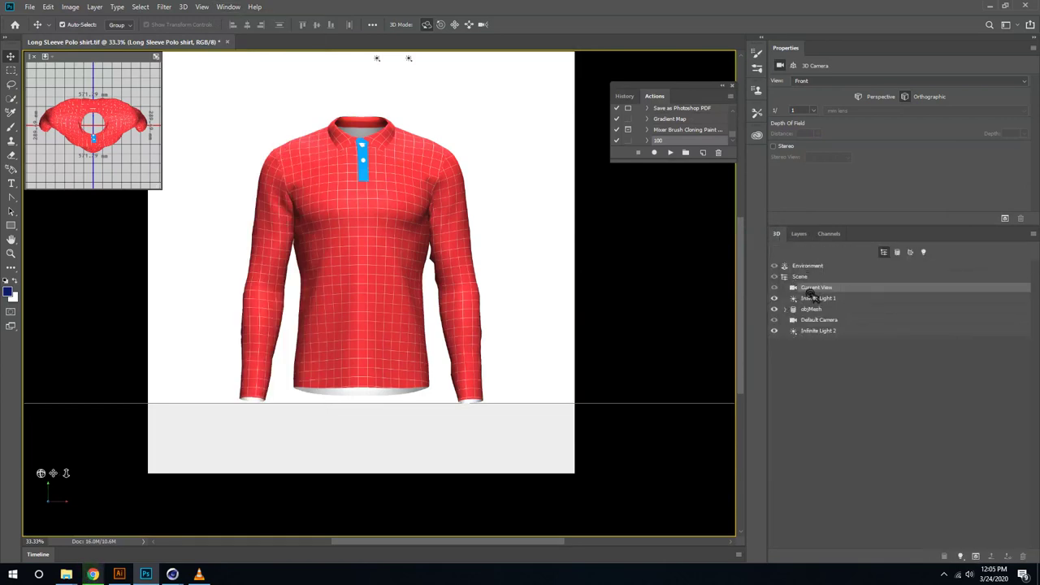
click(816, 298)
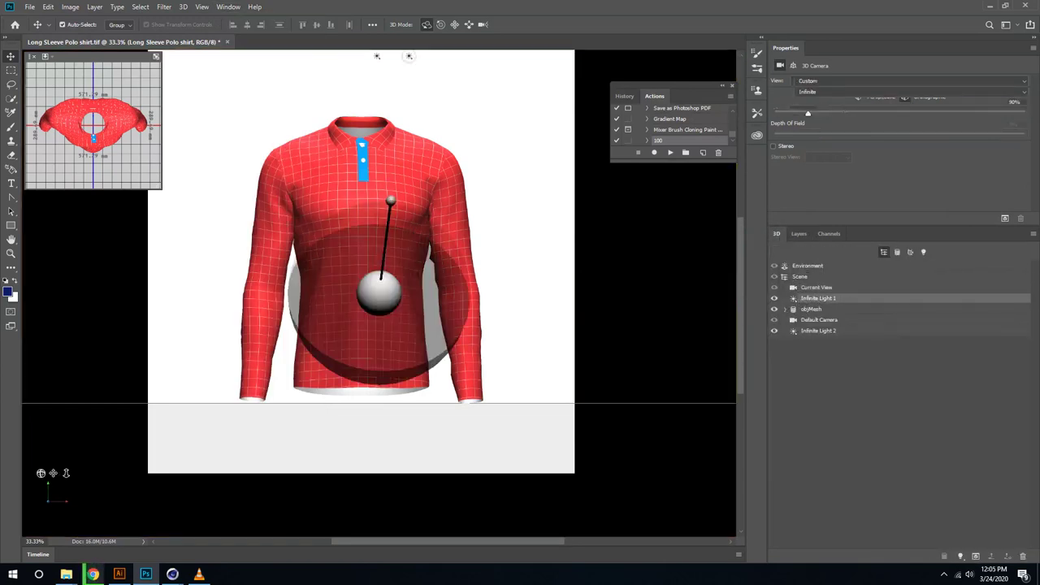
click(816, 287)
click(822, 80)
click(822, 144)
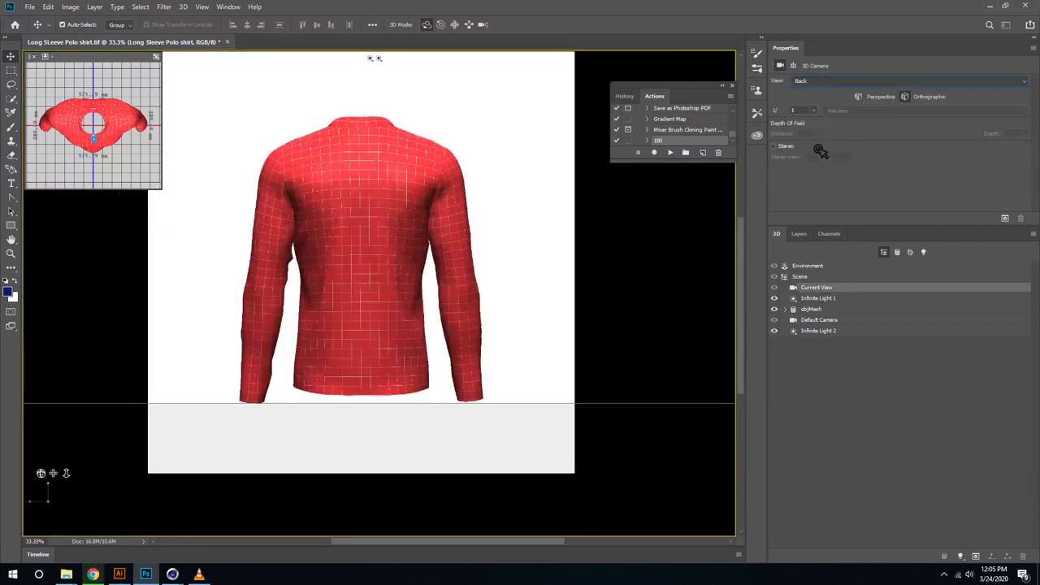
Check the shirt from its right, left and front preset views.
click(851, 81)
click(837, 113)
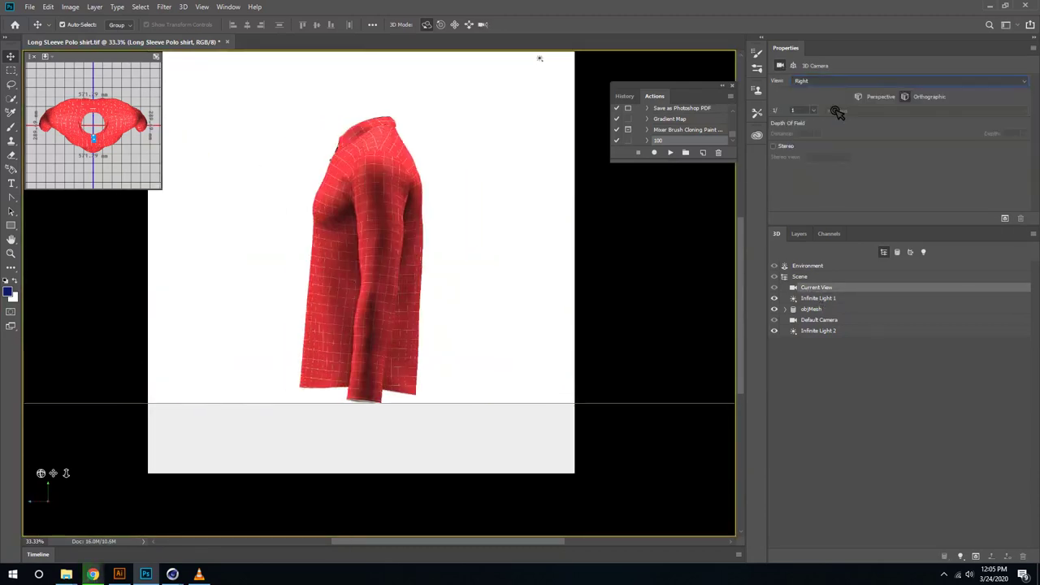
click(836, 81)
click(828, 103)
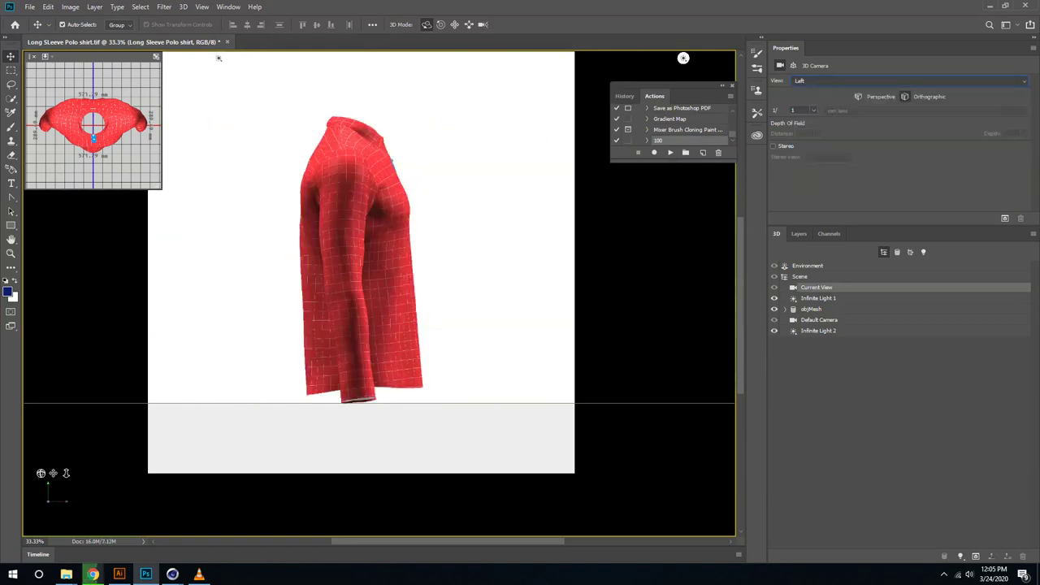
click(812, 81)
click(812, 155)
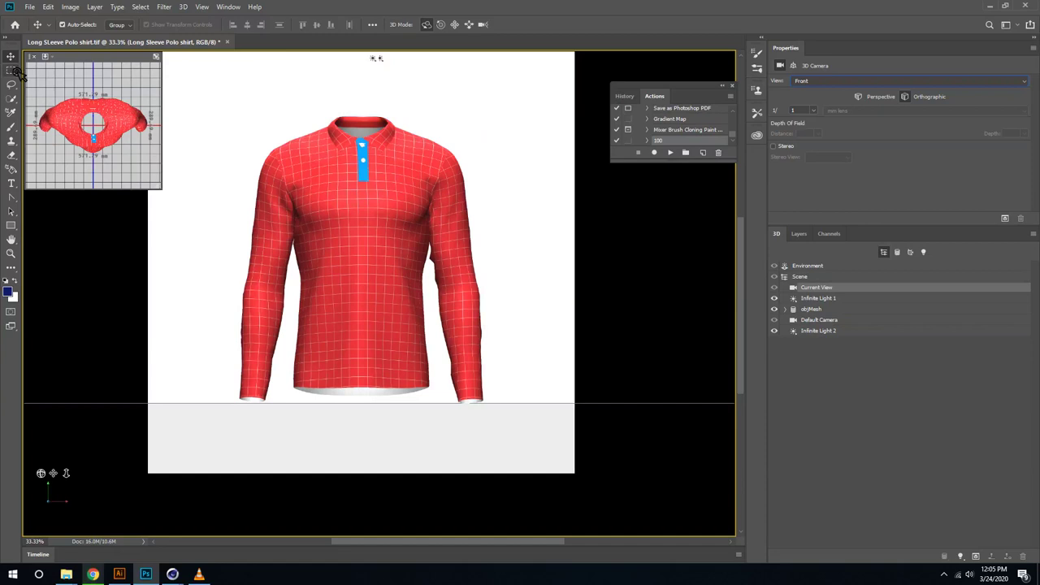
Open the FRONT BODY texture and give it a blue Solid Color fill layer.
click(800, 234)
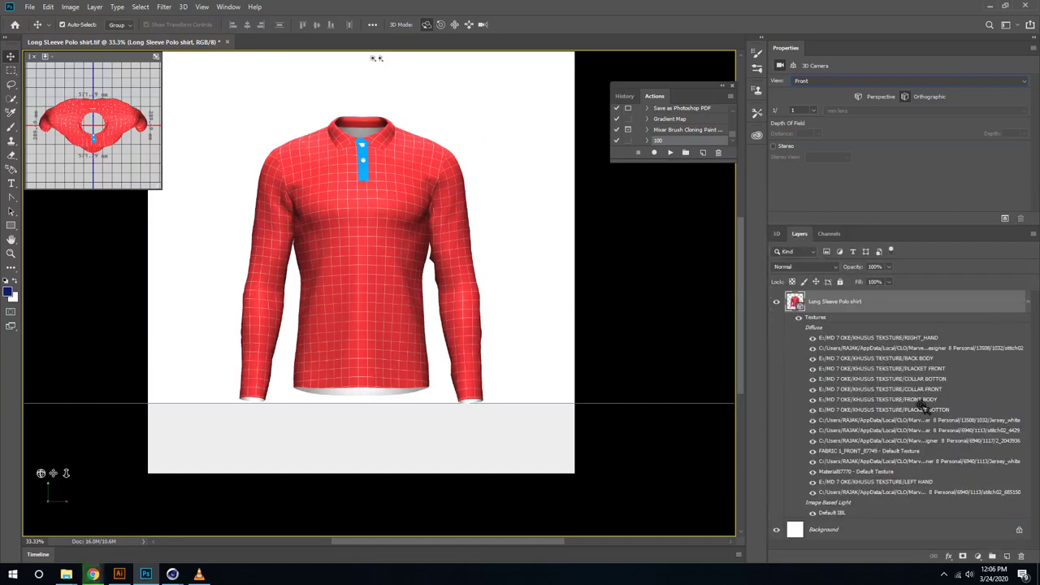
double_click(881, 399)
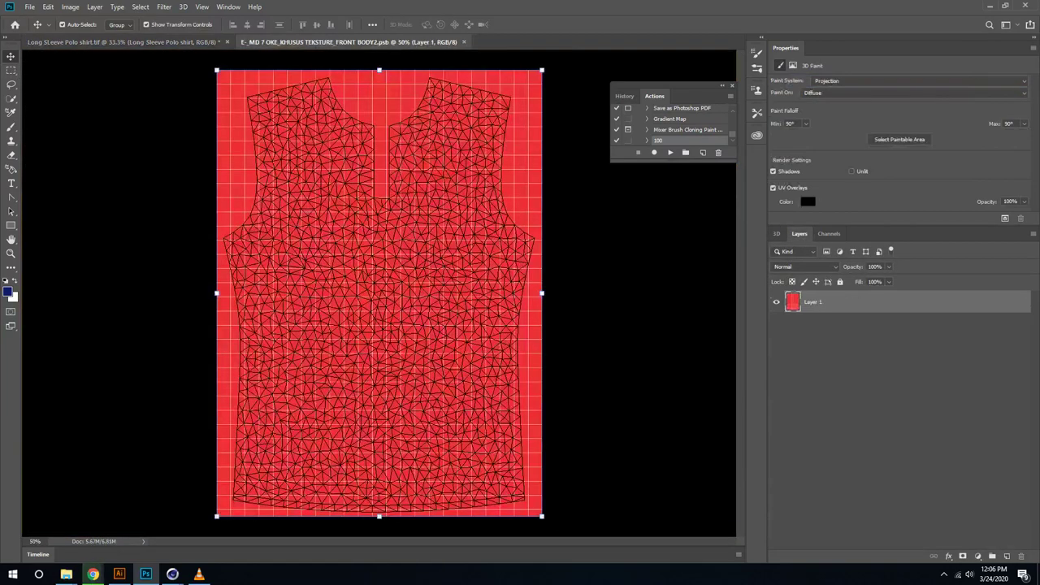
drag(350, 41, 618, 83)
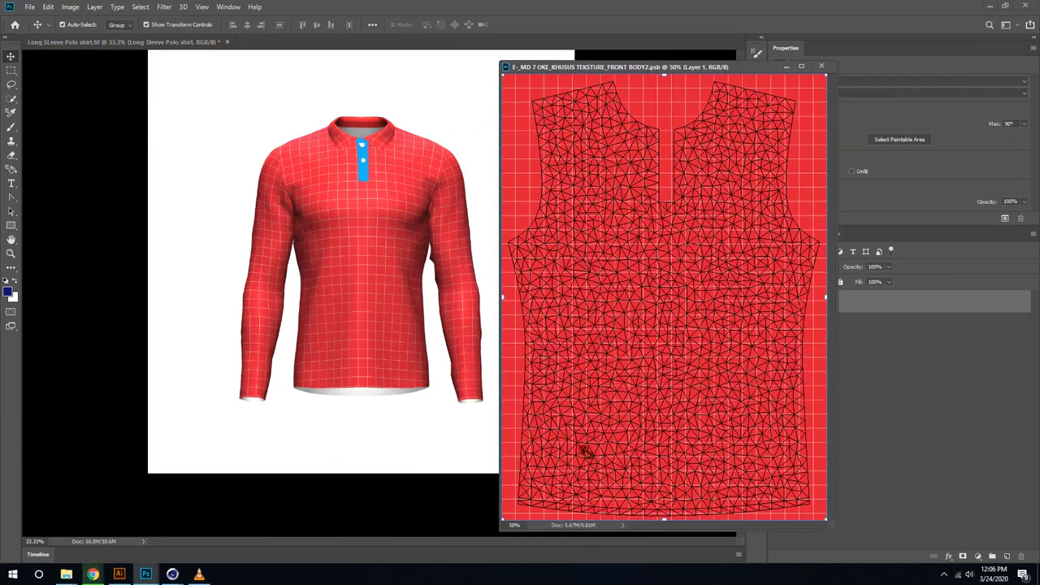
scroll(610, 70, down, 2)
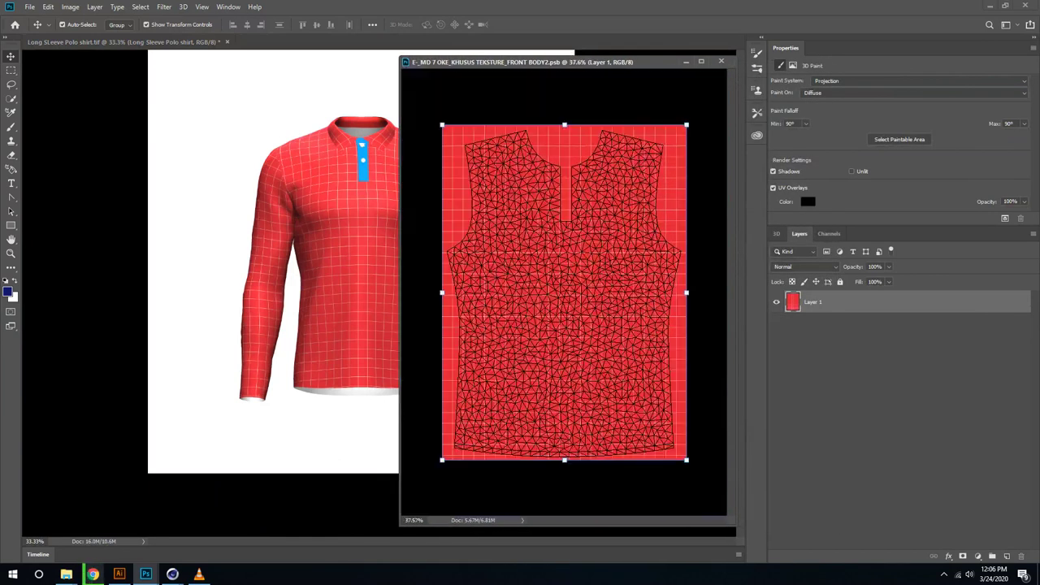
click(977, 555)
click(916, 365)
key(Return)
Open the mildesign logo EPS, rasterizing it with width measured in centimetres.
key(ctrl+o)
click(40, 232)
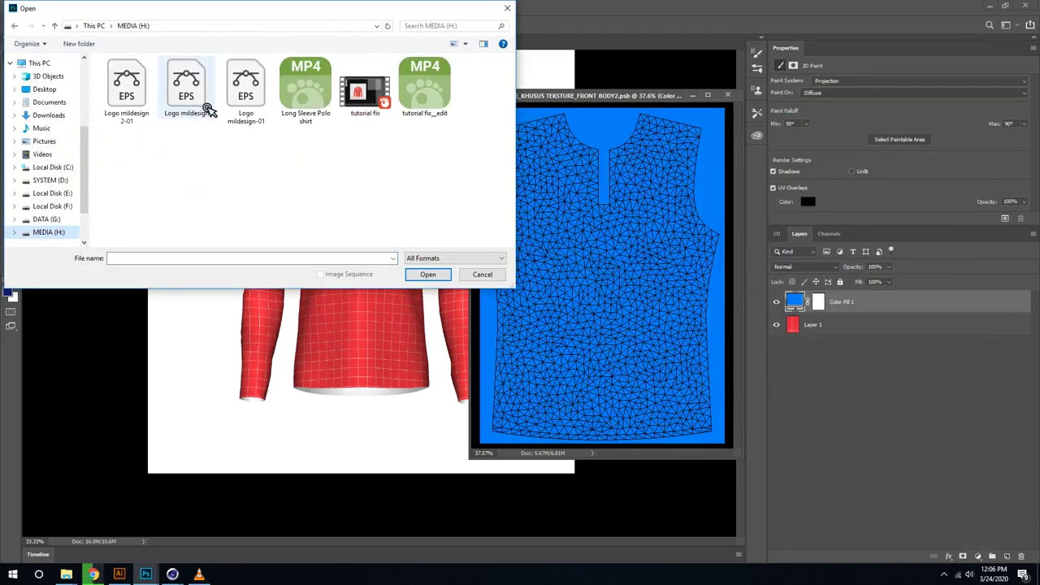
double_click(210, 101)
click(526, 165)
click(528, 202)
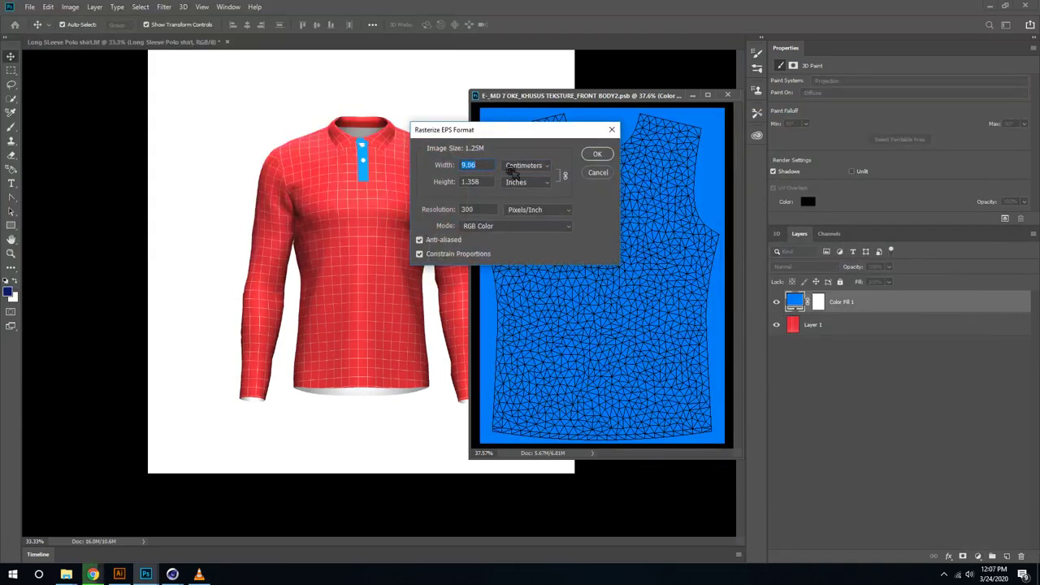
key(Return)
Place the logo small on the upper right chest of the front texture.
drag(413, 279, 455, 197)
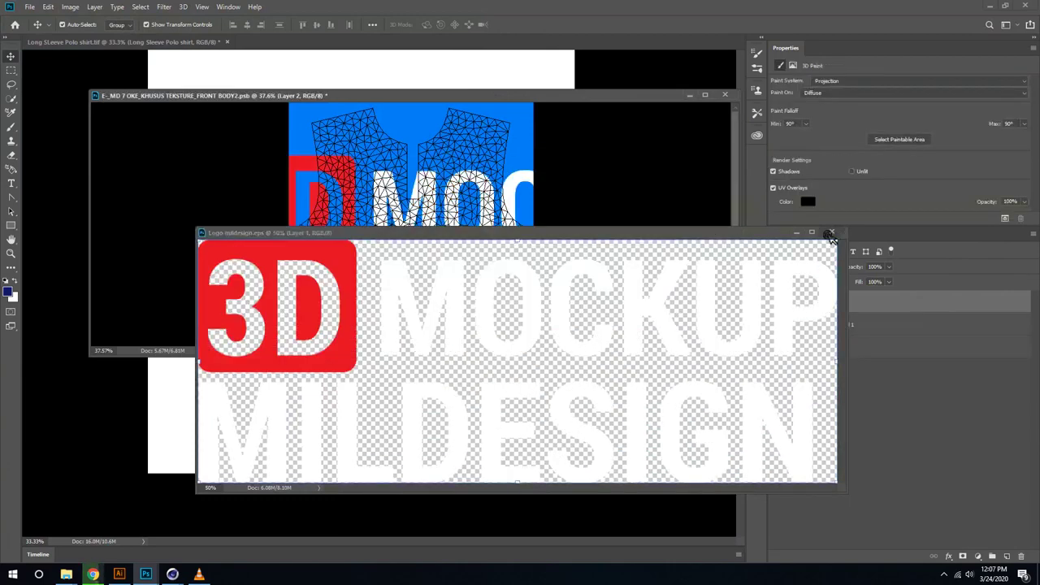
drag(244, 96, 641, 97)
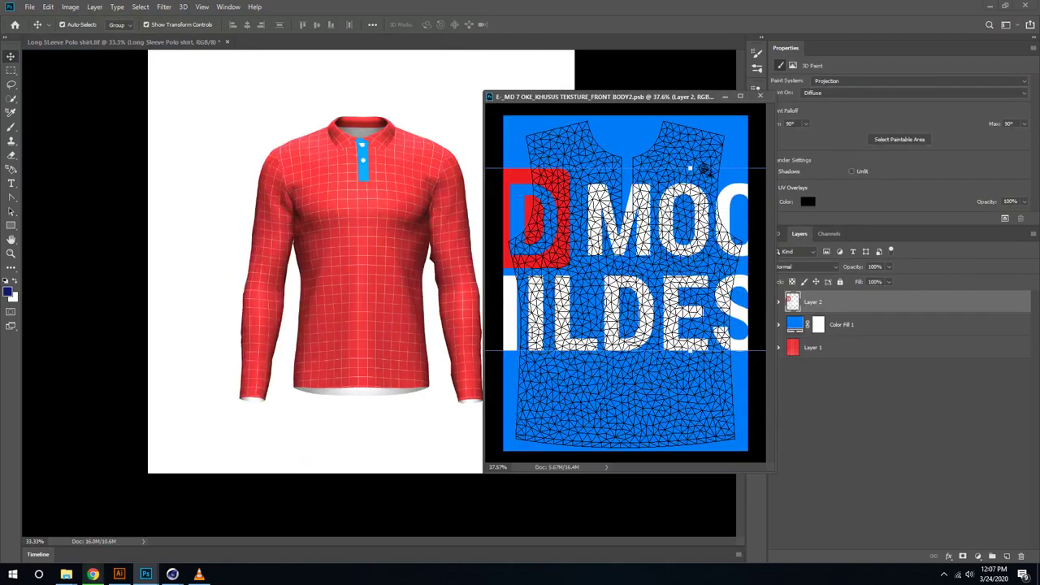
drag(711, 348, 697, 218)
key(Return)
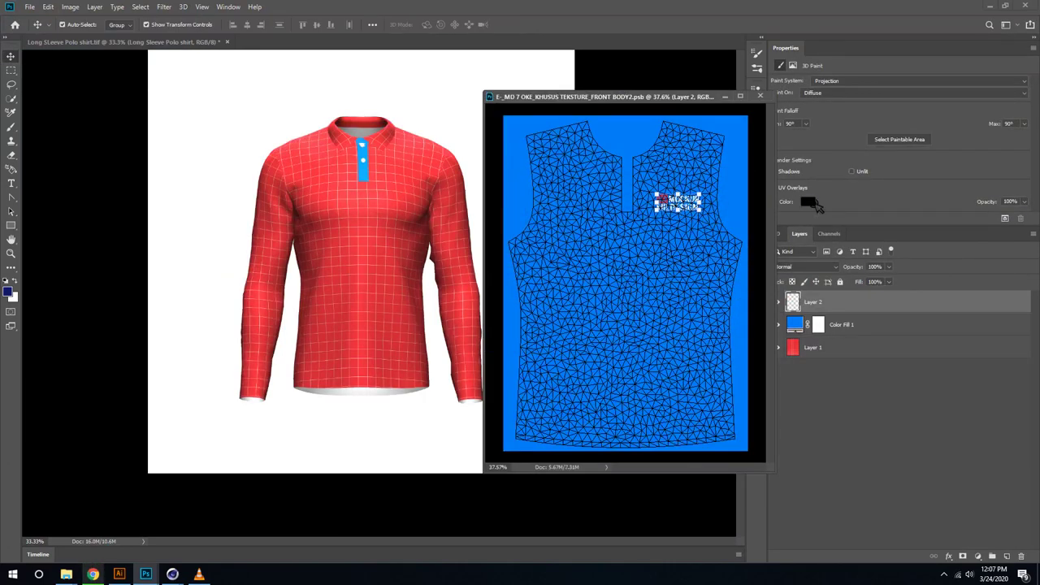
Duplicate the logo and enlarge the copy vertically down the lower left.
scroll(609, 268, down, 3)
click(841, 324)
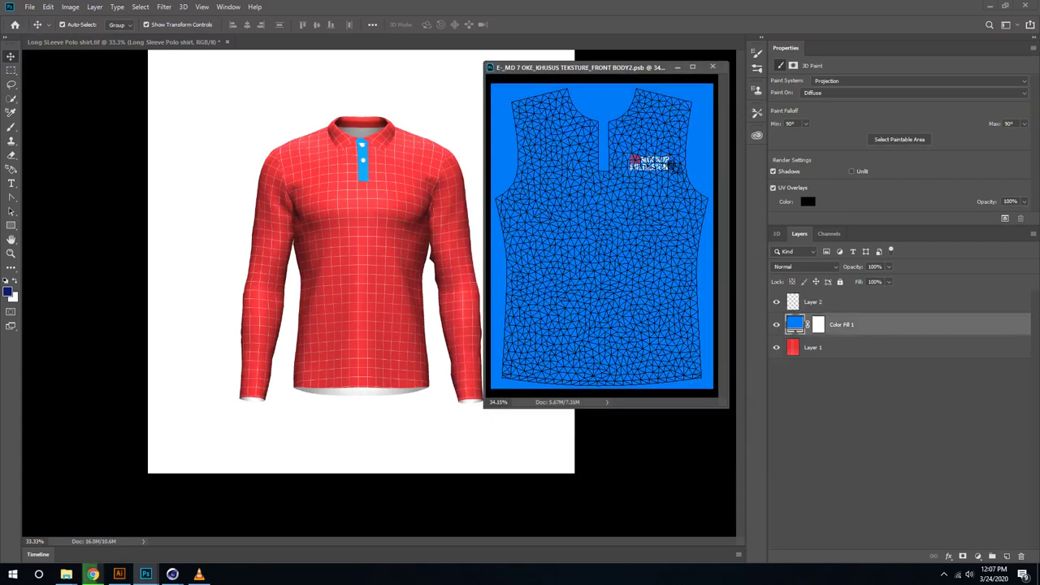
drag(817, 303, 1021, 550)
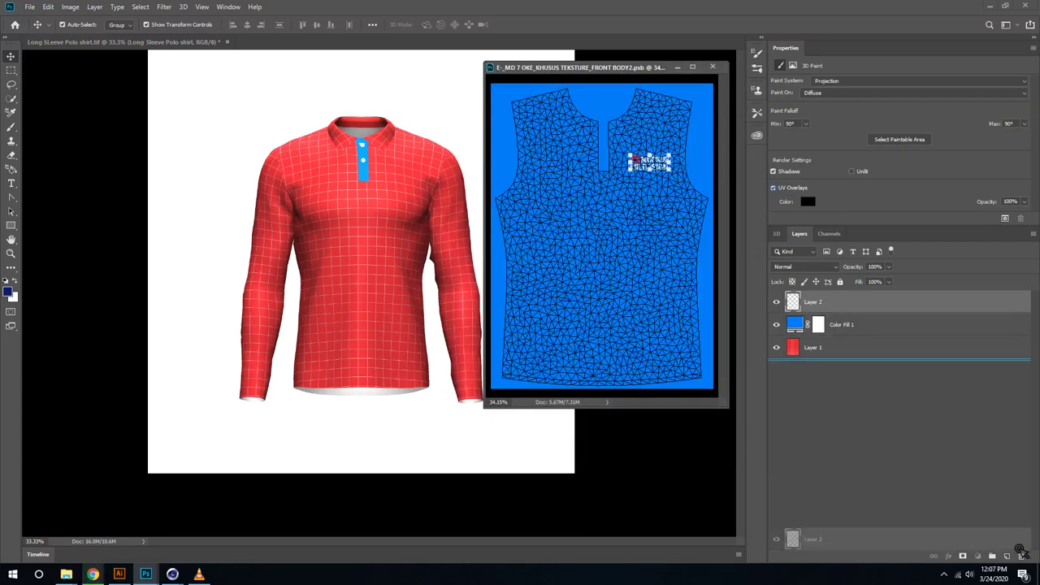
key(ctrl+t)
drag(650, 162, 574, 272)
Marquee a thin strip across the chest and fill it with a bright red Solid Color.
key(Return)
key(m)
scroll(538, 193, down, 1)
drag(501, 185, 702, 190)
click(977, 555)
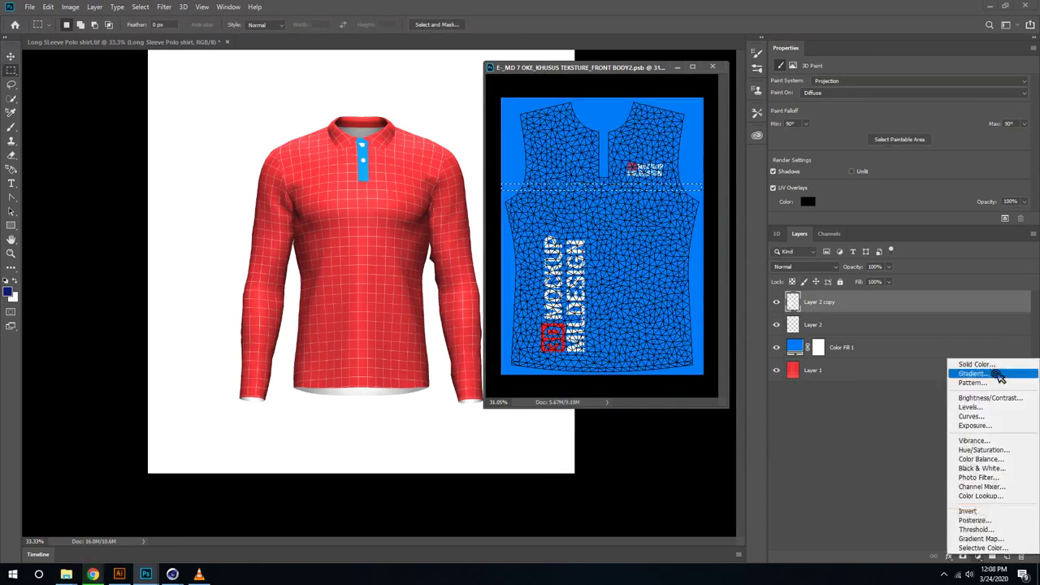
click(967, 356)
click(848, 225)
click(864, 150)
click(976, 141)
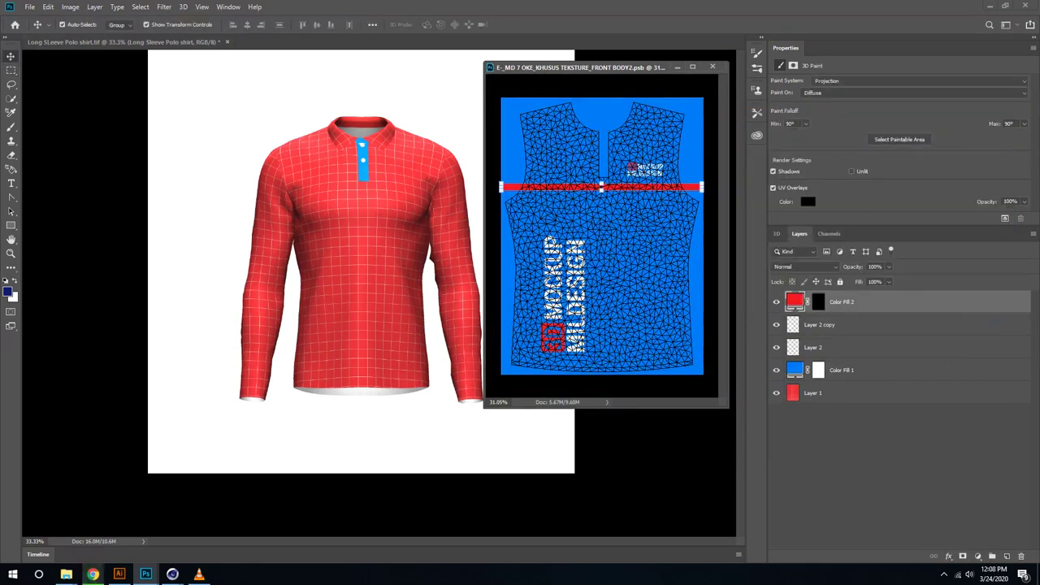
Duplicate the red stripe, nudge it slightly lower, and make the copy white.
key(ctrl+j)
key(Down)
key(Down)
key(Down)
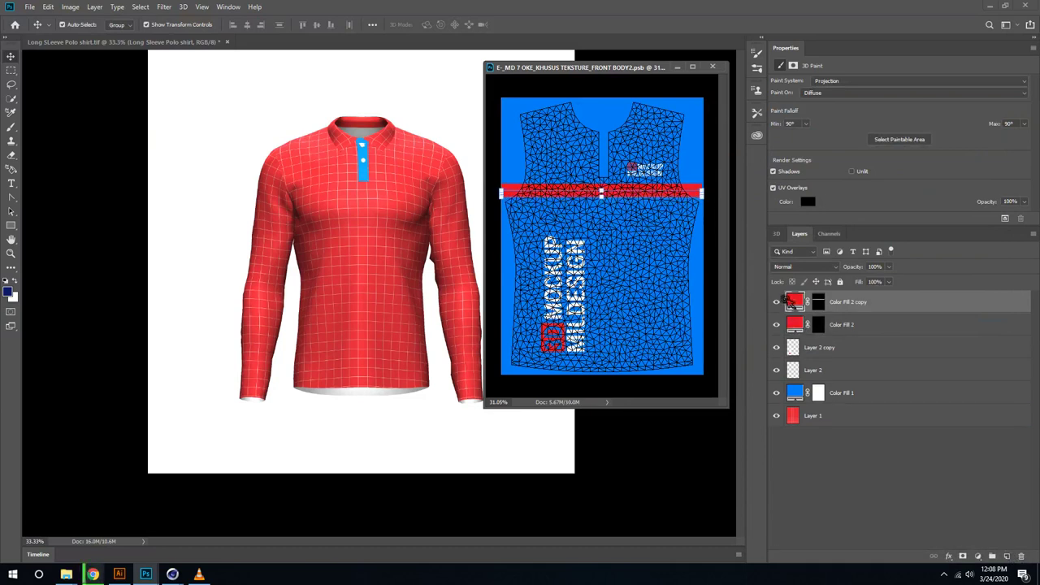
click(29, 7)
click(89, 122)
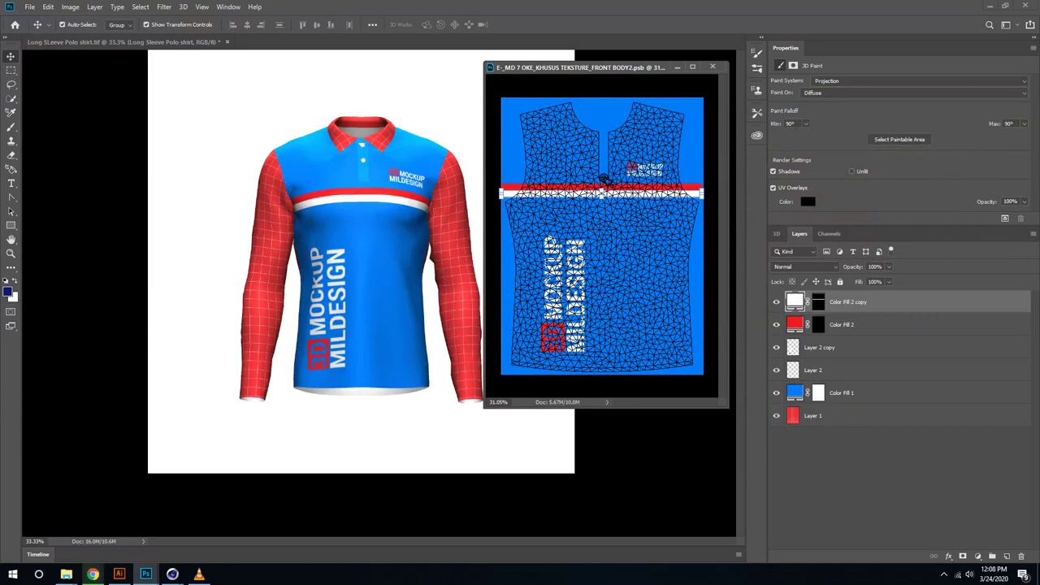
Duplicate the large logo, enlarge it over the right side, and blend it with Soft Light.
click(610, 128)
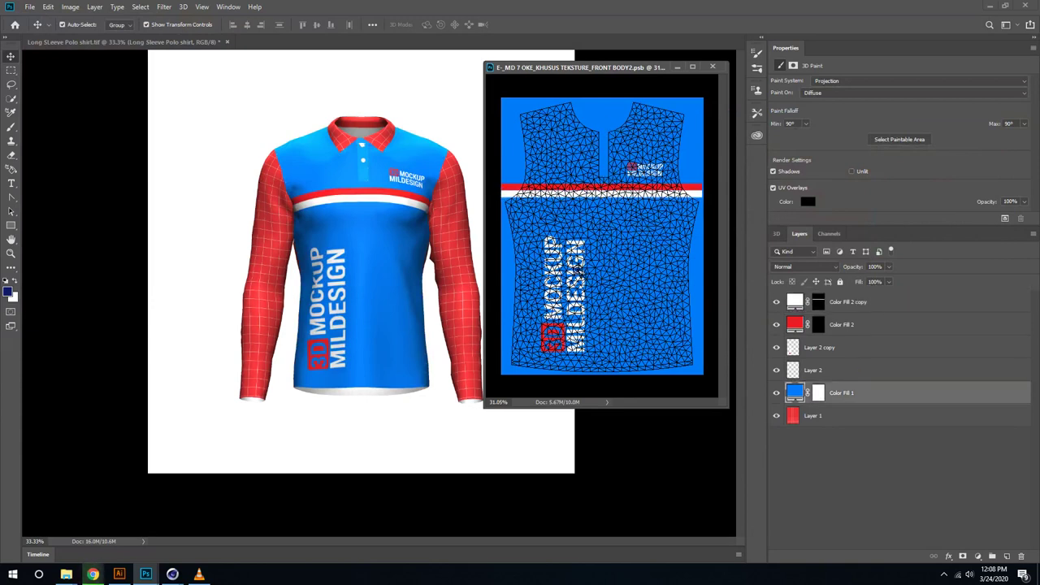
click(820, 347)
key(ctrl+j)
key(ctrl+t)
drag(626, 268, 668, 236)
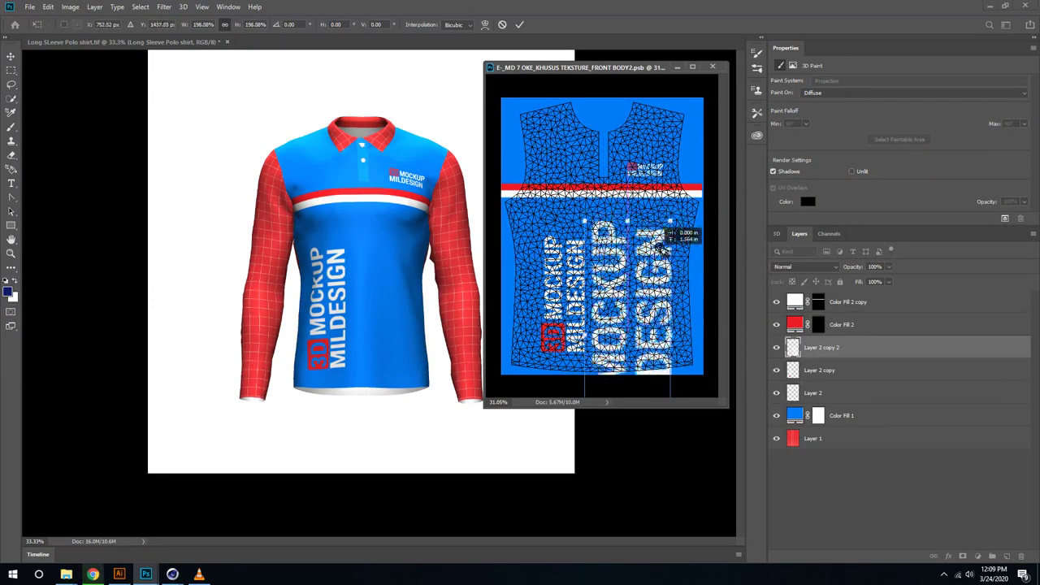
key(Return)
click(804, 266)
click(800, 410)
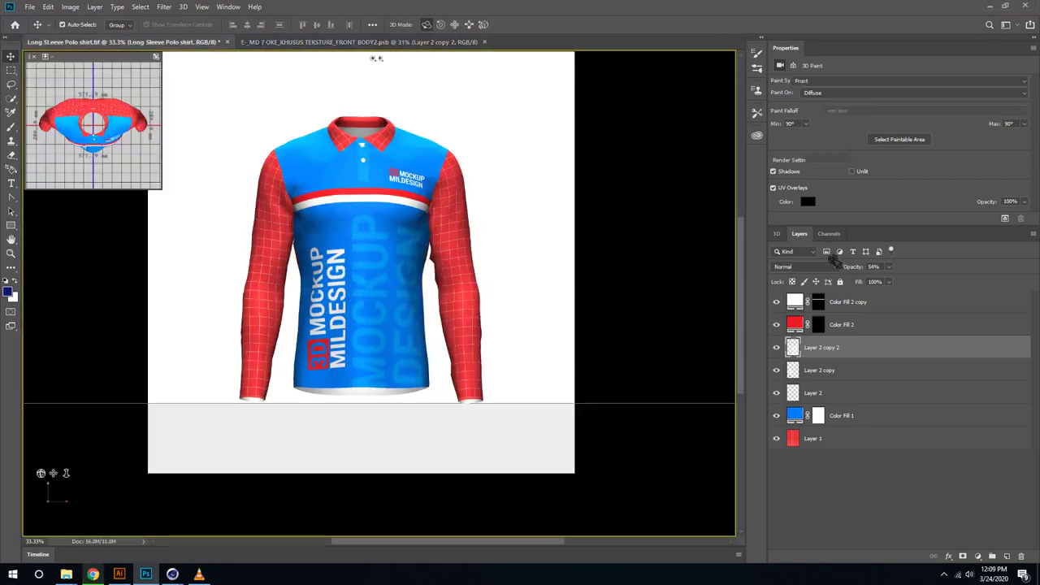
Set the 3D camera to the Back preset view to see the shirt's rear.
click(894, 81)
click(841, 131)
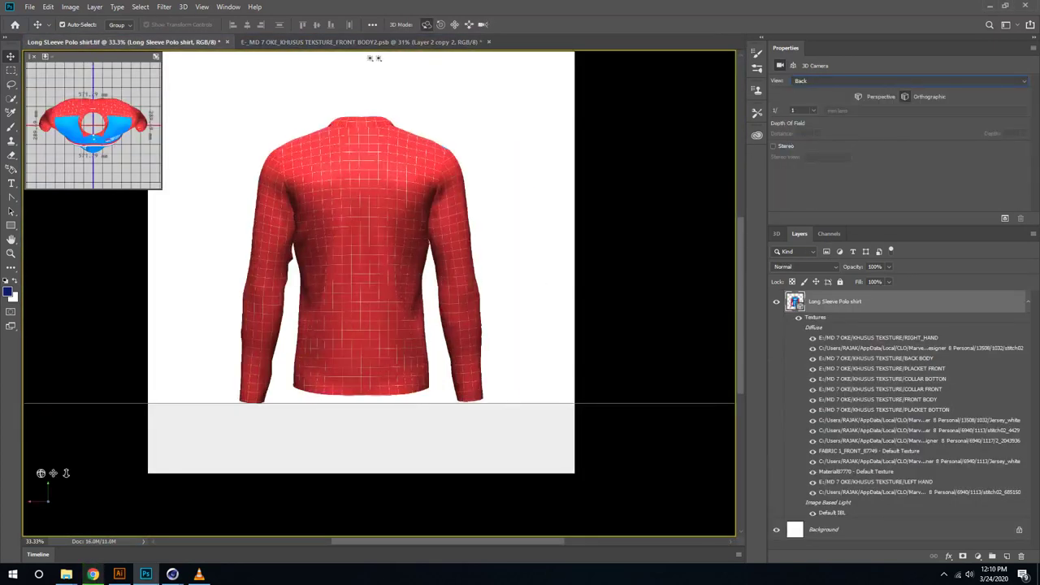
Open the BACK BODY texture and give it a blue Solid Color fill.
double_click(866, 359)
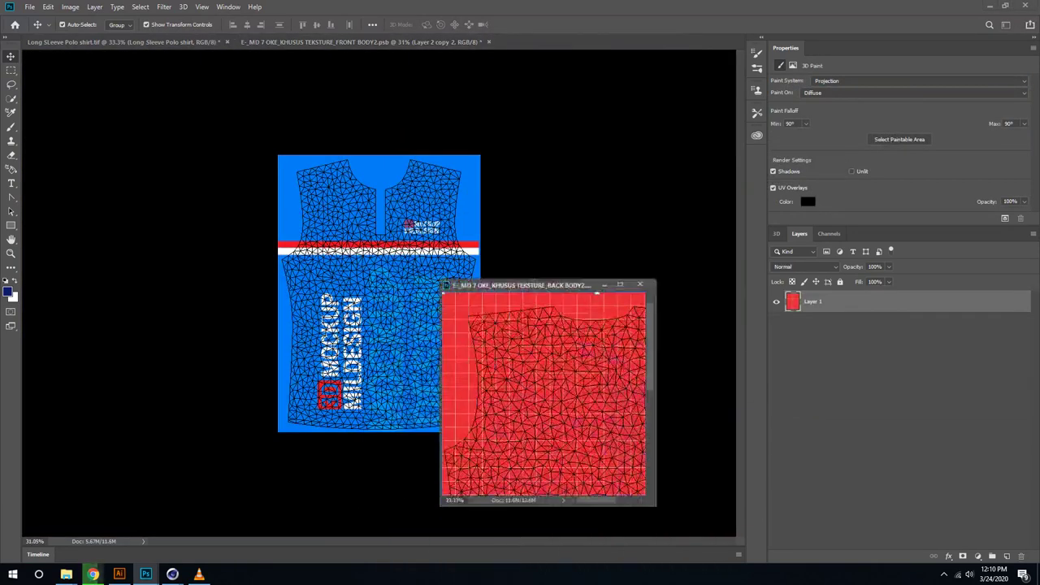
click(977, 557)
click(963, 365)
click(972, 143)
Copy the red and white stripe layers from the front onto the back texture.
key(v)
shift+click(817, 306)
mouse_move(880, 313)
mouse_down()
mouse_move(593, 274)
mouse_move(672, 276)
mouse_up()
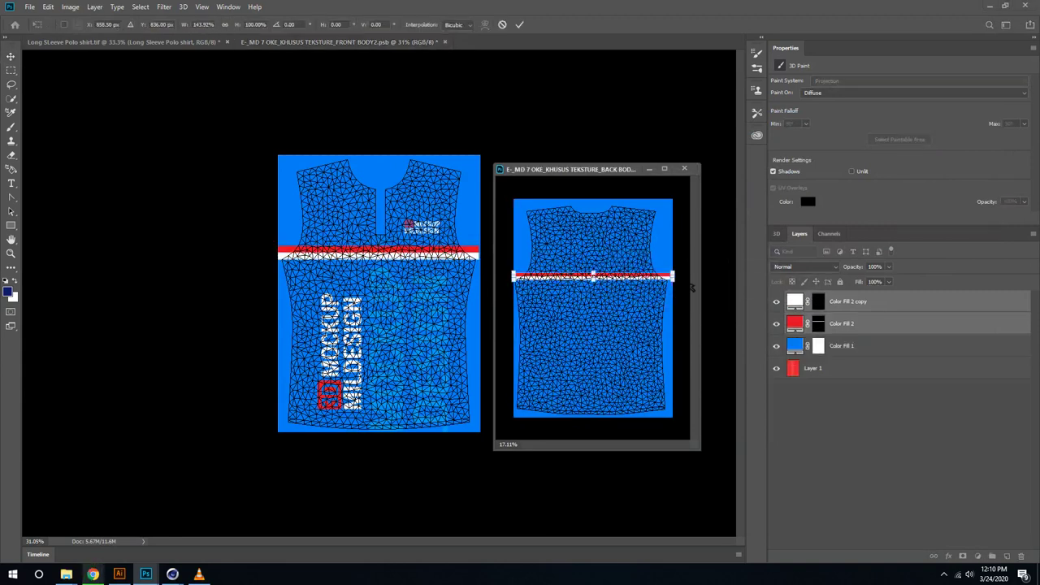
key(Return)
Place the small logo near the top and the large vertical MOCKUP MILDESIGN text below it.
drag(422, 226, 642, 240)
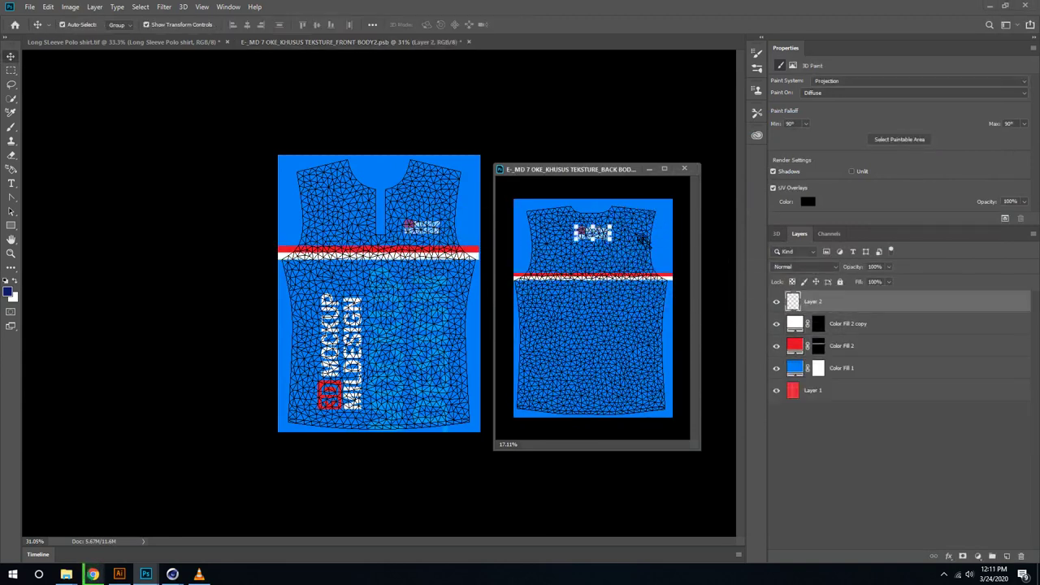
drag(349, 341, 622, 383)
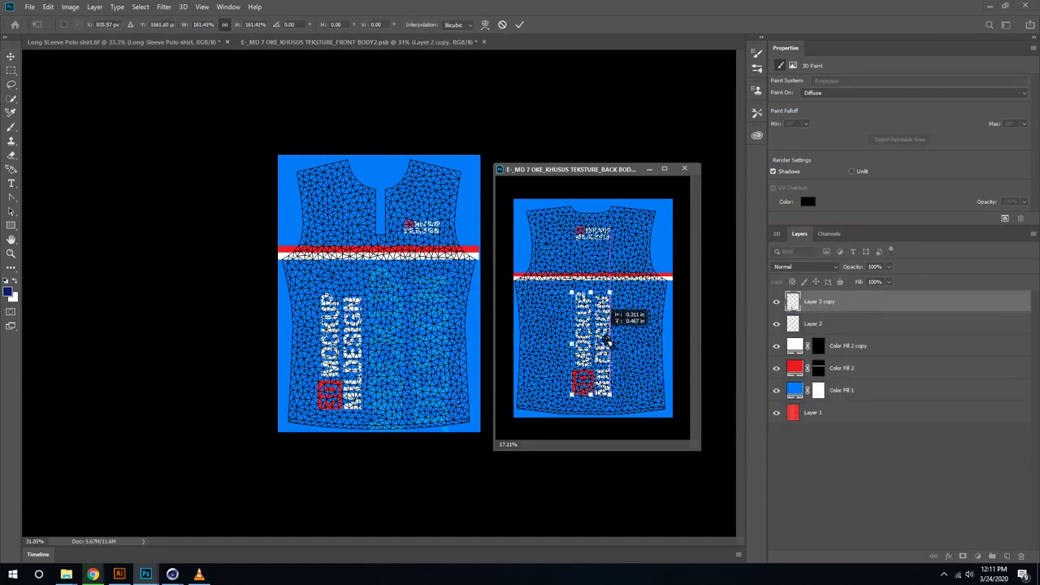
scroll(622, 267, up, 2)
scroll(622, 266, down, 2)
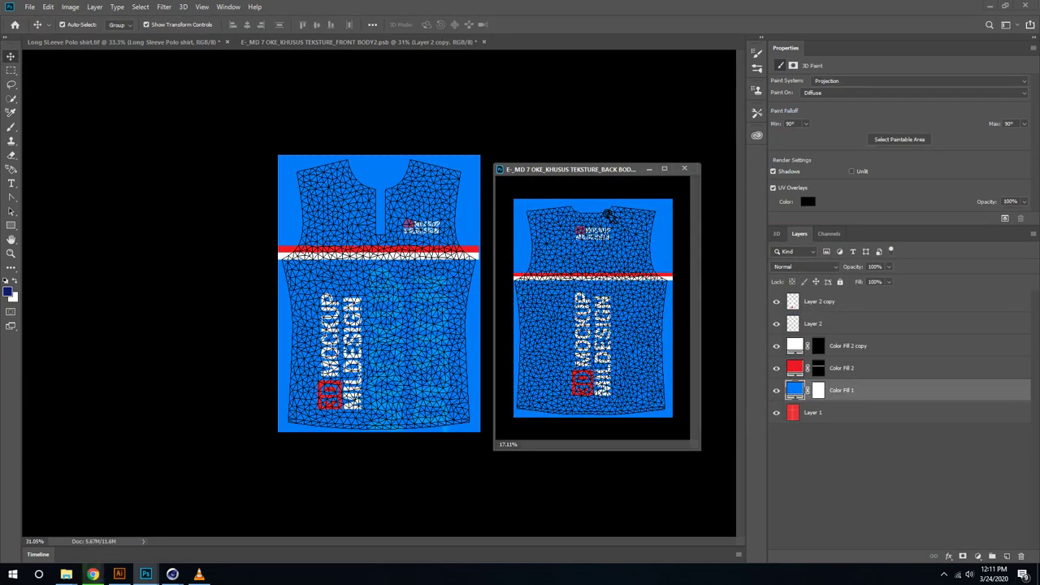
click(195, 41)
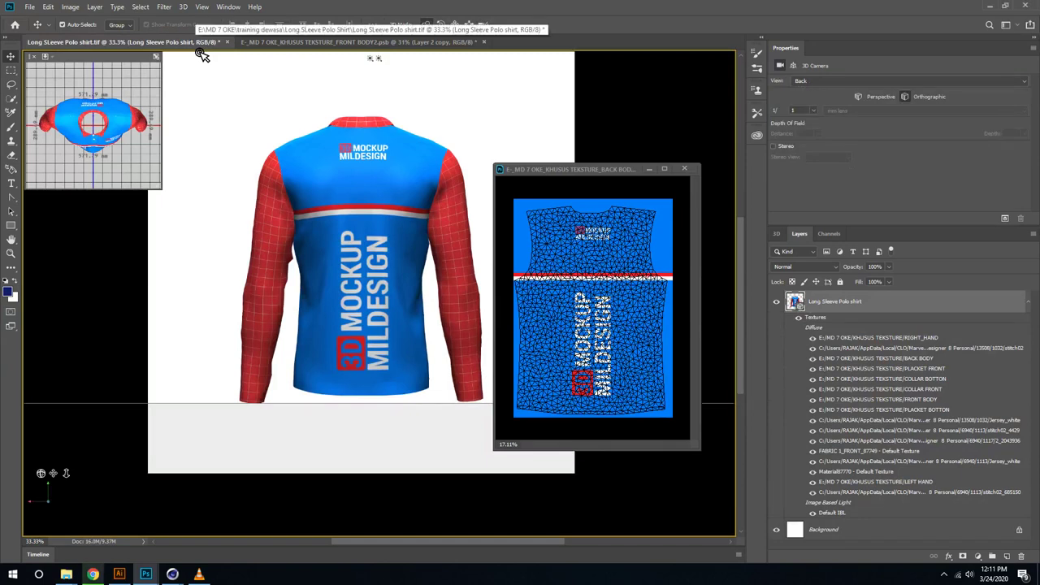
Switch to the polo shirt document and orbit the shirt to a front three-quarter angle.
click(309, 42)
click(122, 42)
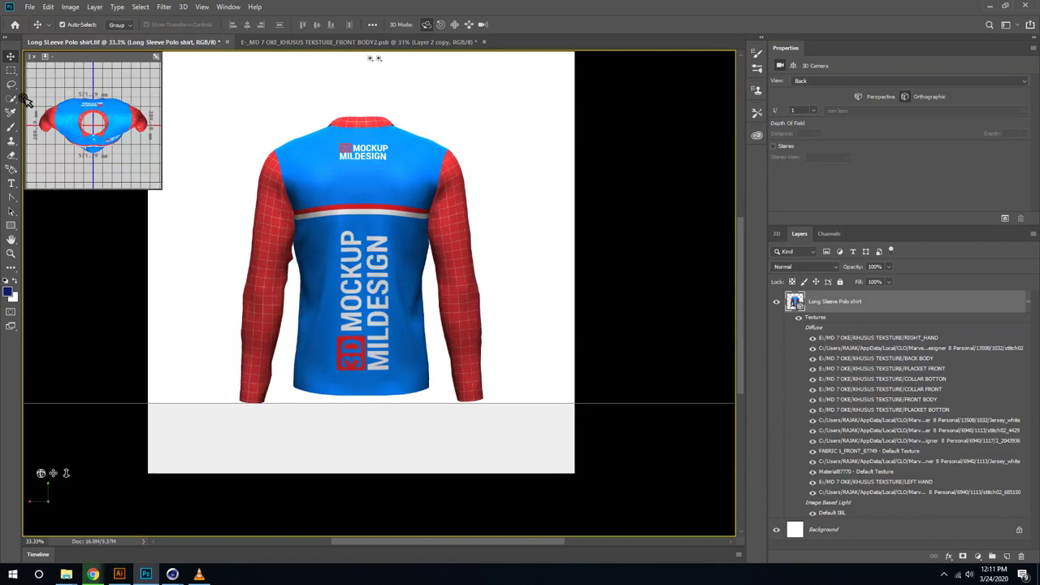
drag(26, 99, 272, 299)
drag(273, 336, 448, 331)
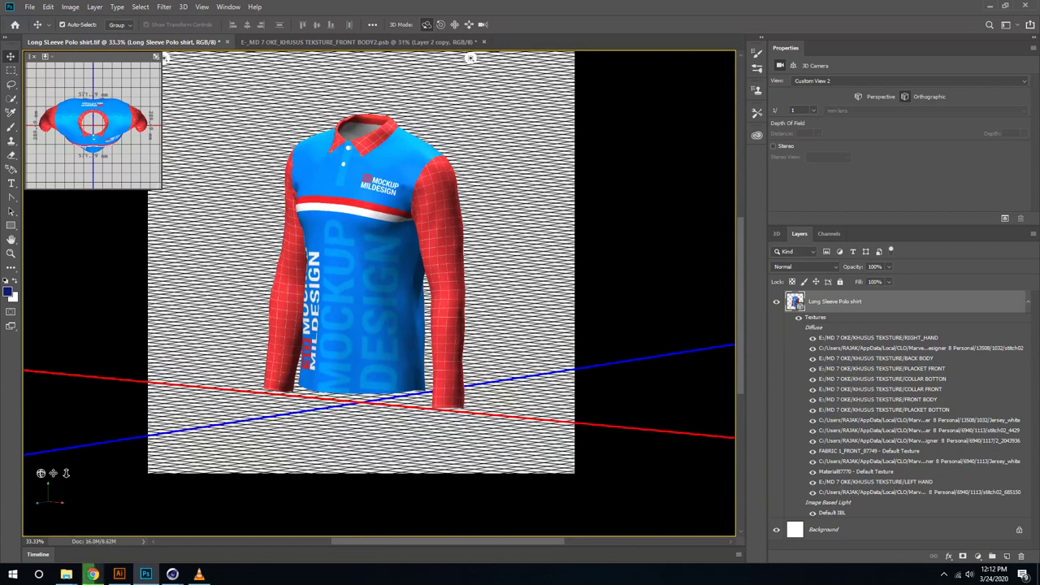
Open the LEFT_HAND texture and fill it with yellow ffb400.
double_click(875, 482)
click(977, 555)
click(975, 337)
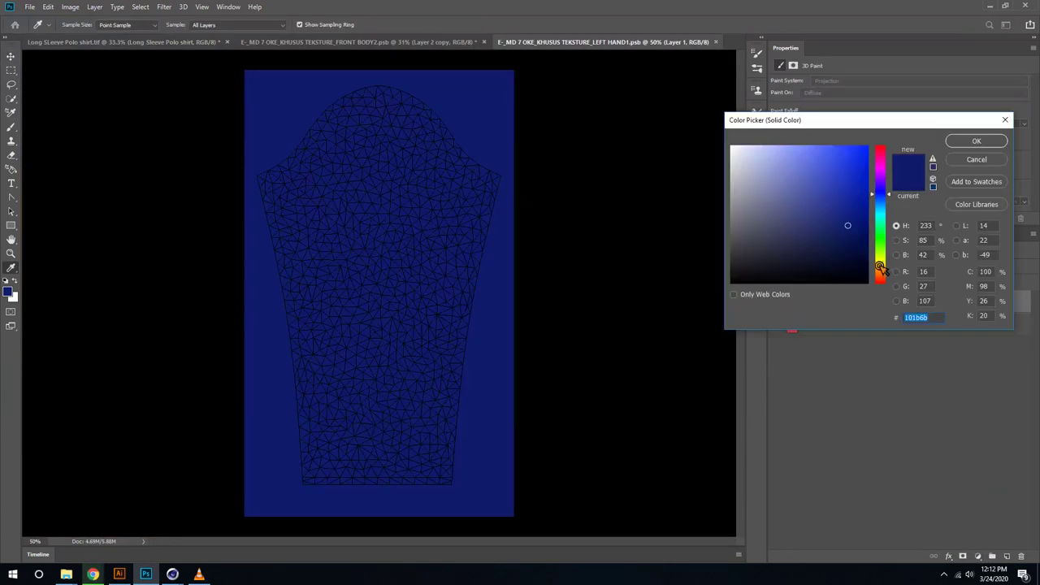
text(ffb400)
key(Return)
Copy the MOCKUP MILDESIGN text and red-white stripes from the front body onto the sleeve.
key(v)
drag(357, 42, 195, 110)
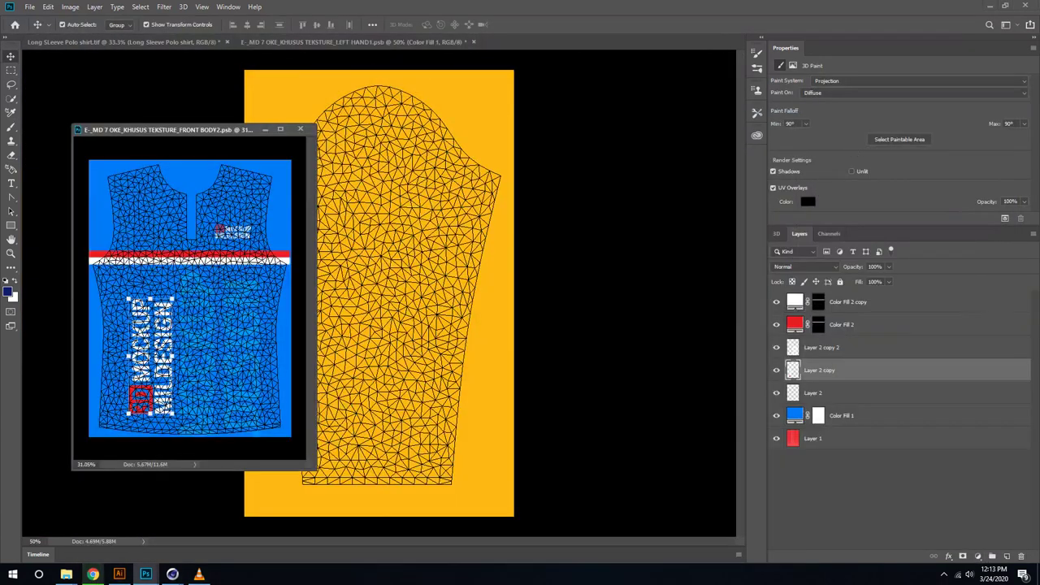
drag(150, 342, 355, 170)
mouse_move(228, 110)
mouse_down()
mouse_move(532, 62)
mouse_move(228, 111)
mouse_up()
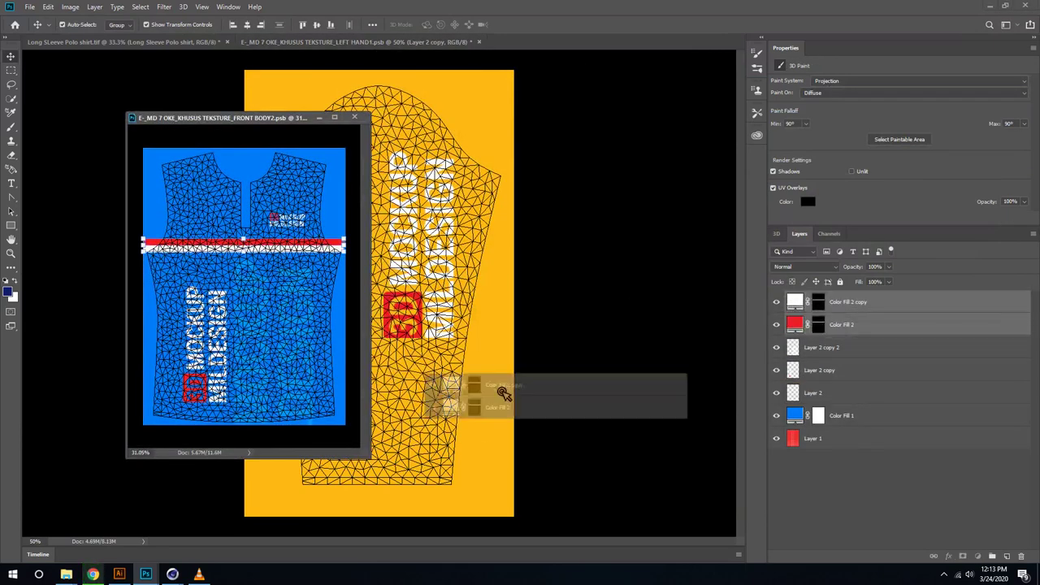
drag(232, 238, 455, 386)
drag(244, 111, 569, 41)
Move the stripes to the sleeve bottom and add a small logo copy at the sleeve top.
key(ctrl+t)
drag(614, 382, 506, 461)
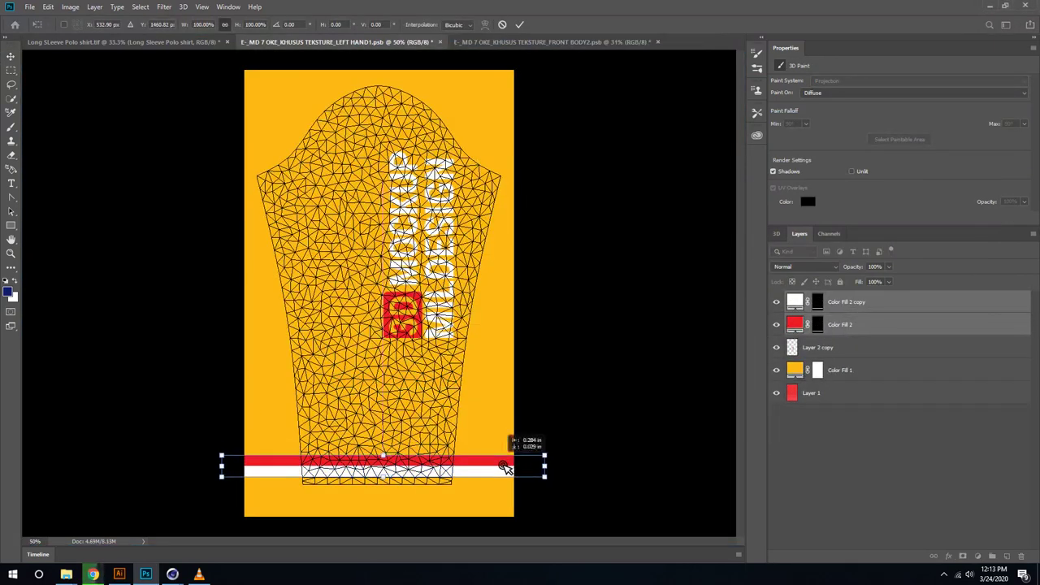
key(Return)
key(ctrl+alt+t)
drag(419, 302, 402, 170)
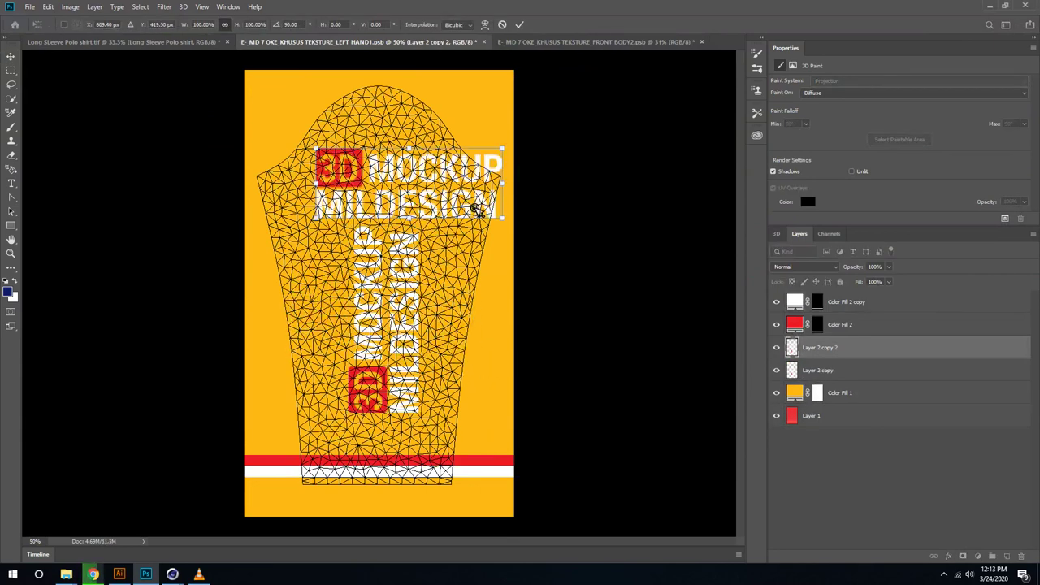
key(Return)
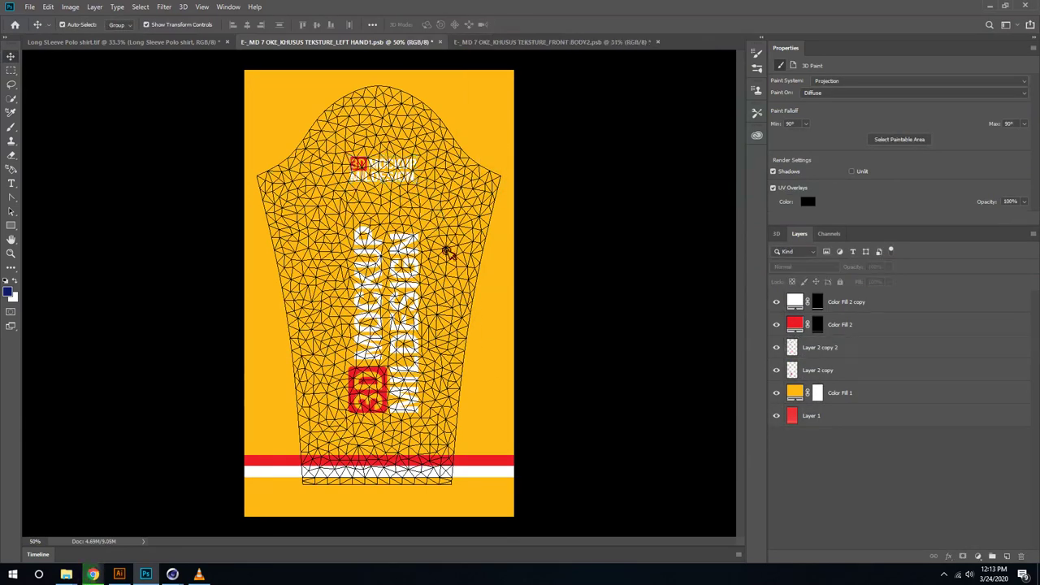
Check the sleeve on the 3D shirt and nudge the cuff stripes slightly lower.
click(506, 460)
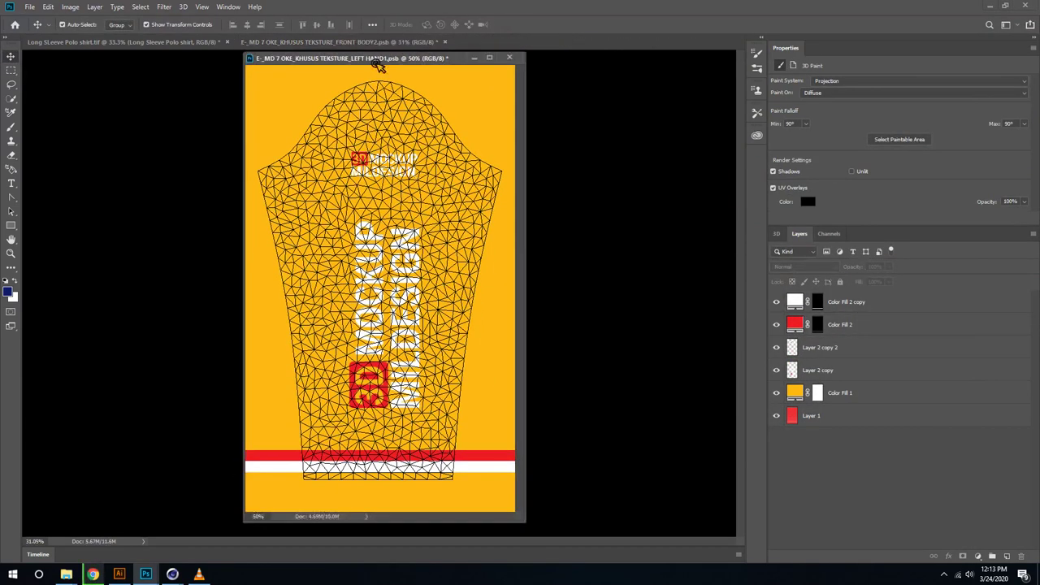
drag(366, 42, 609, 67)
click(165, 58)
click(30, 7)
click(51, 123)
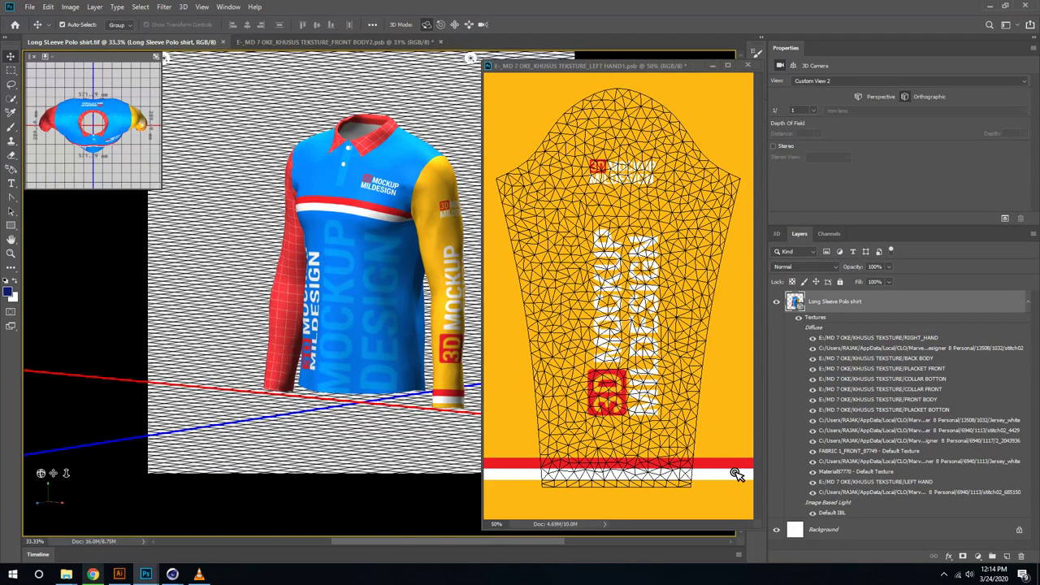
click(737, 471)
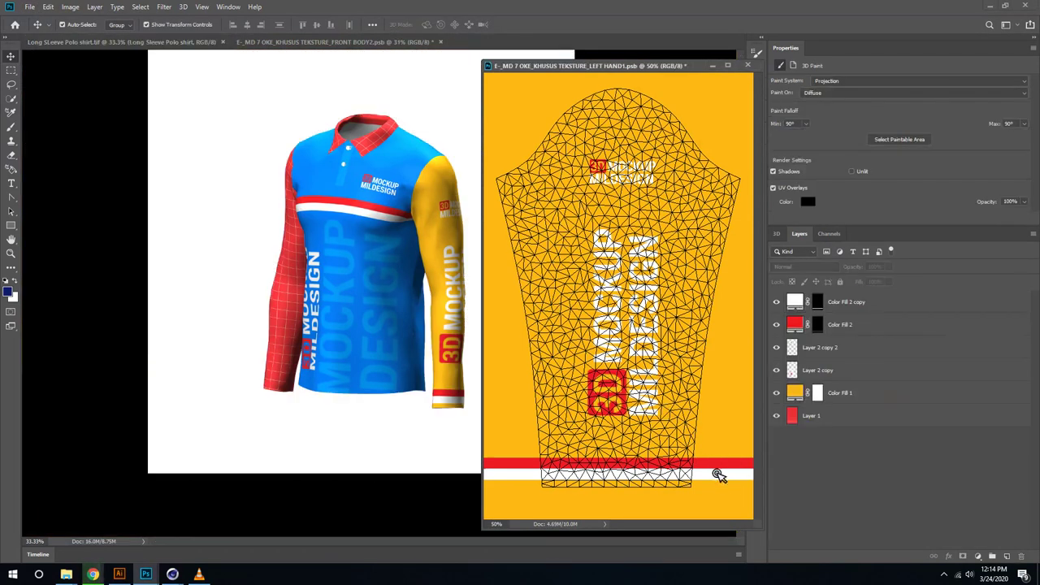
drag(708, 473, 708, 486)
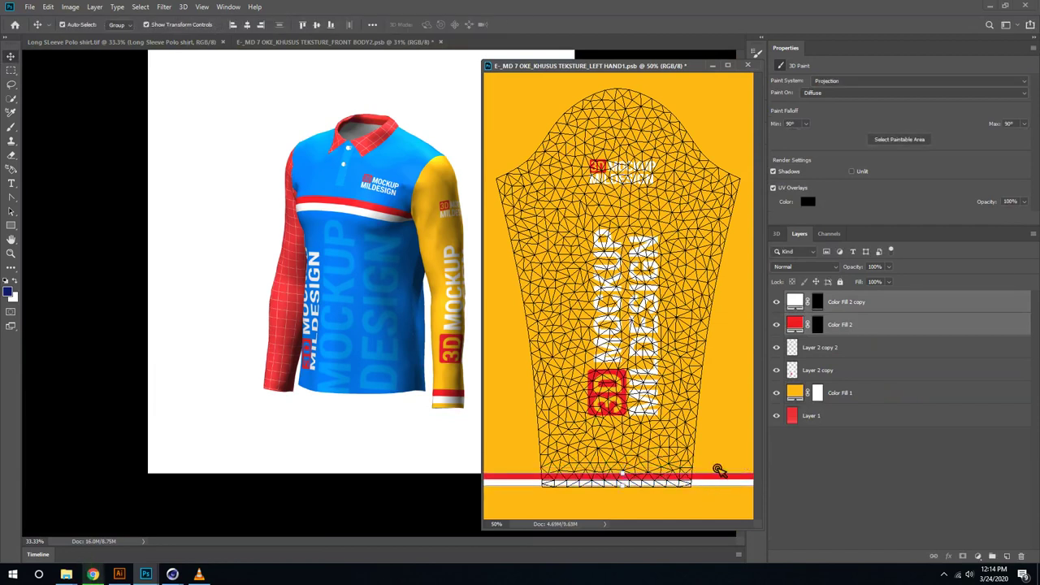
Save and close the left sleeve texture.
click(29, 6)
click(48, 118)
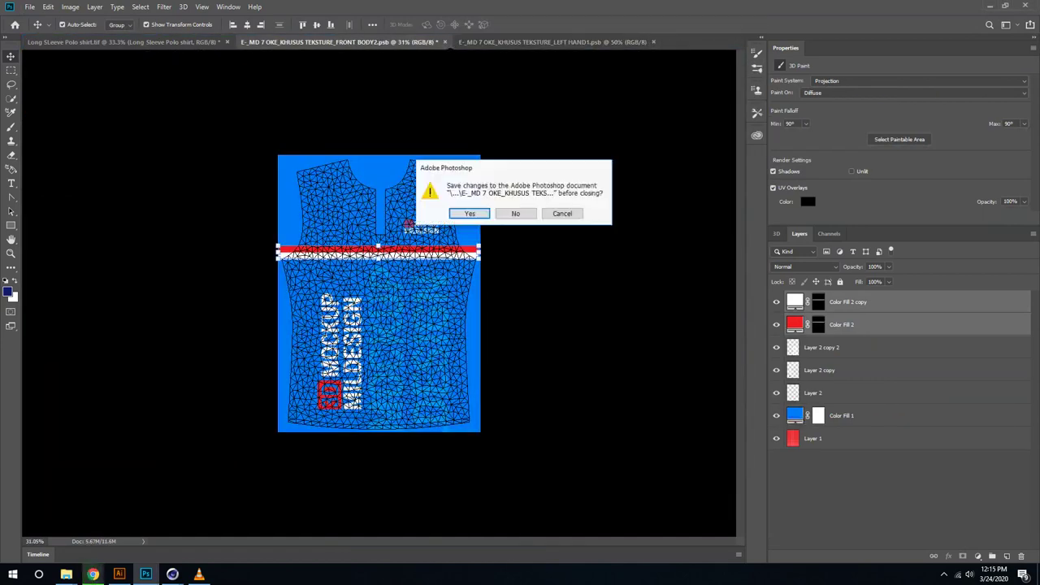
click(475, 213)
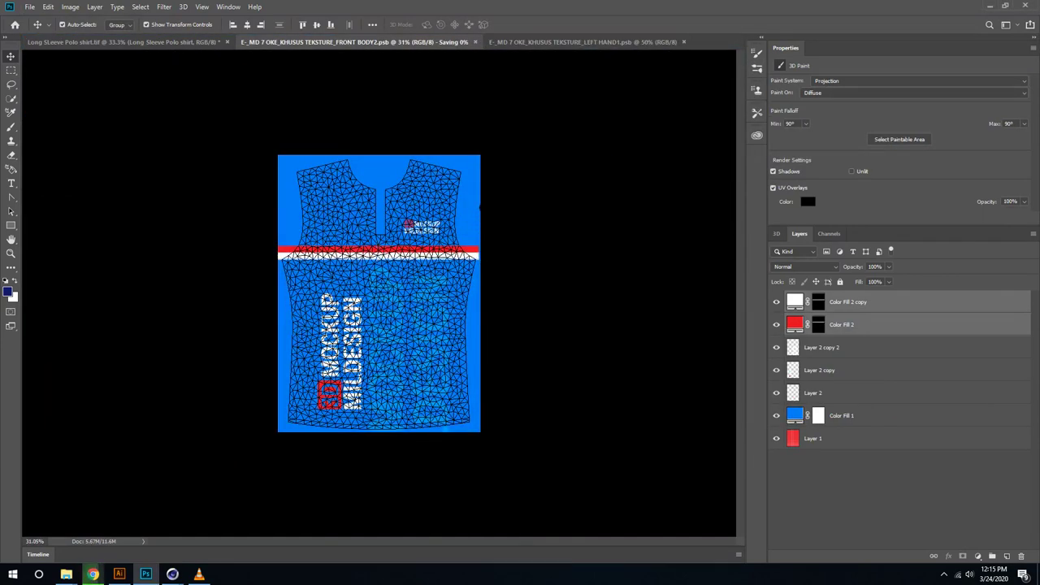
Set the 3D camera to the Front preset view and return to the Layers list.
click(776, 233)
click(815, 286)
click(901, 81)
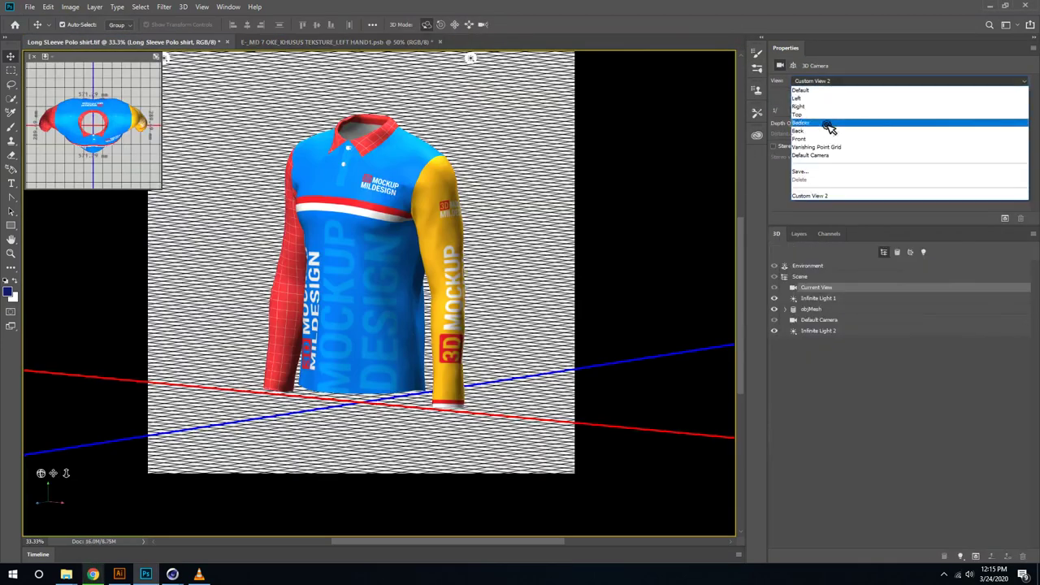
click(822, 128)
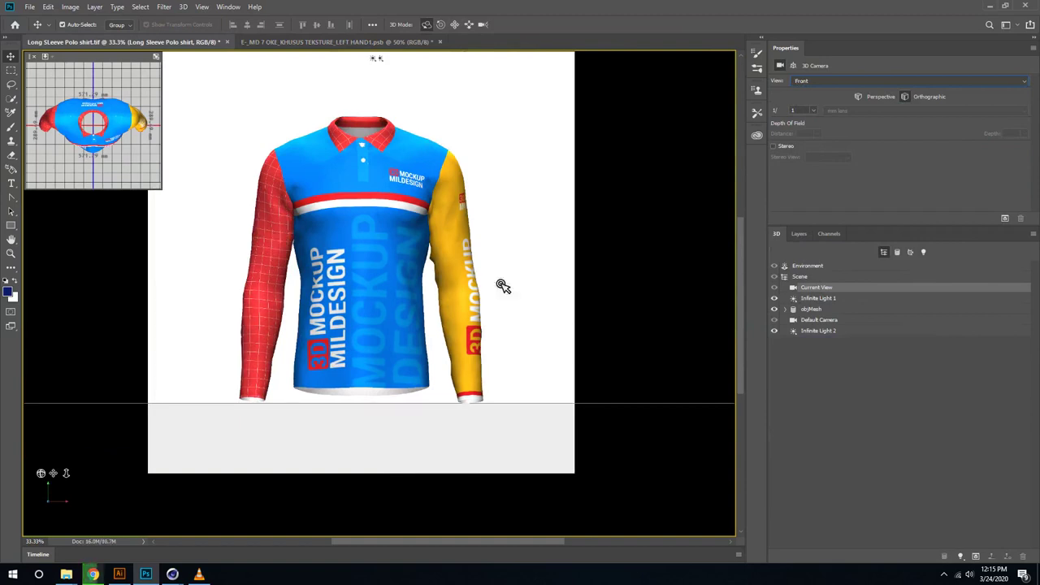
key(F7)
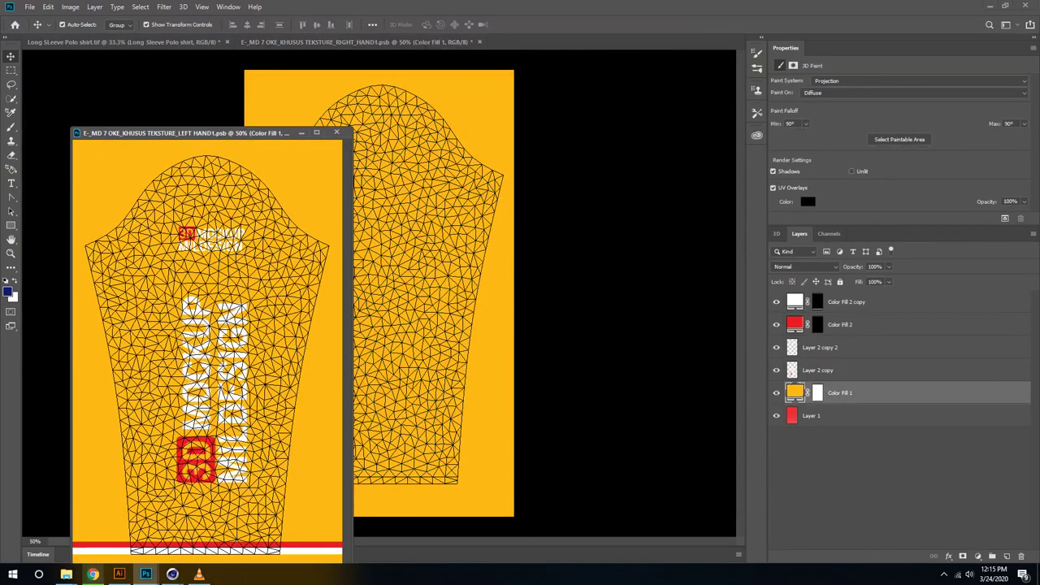
Group the left sleeve's design layers and copy the group into the right sleeve texture.
click(845, 369)
shift+click(877, 305)
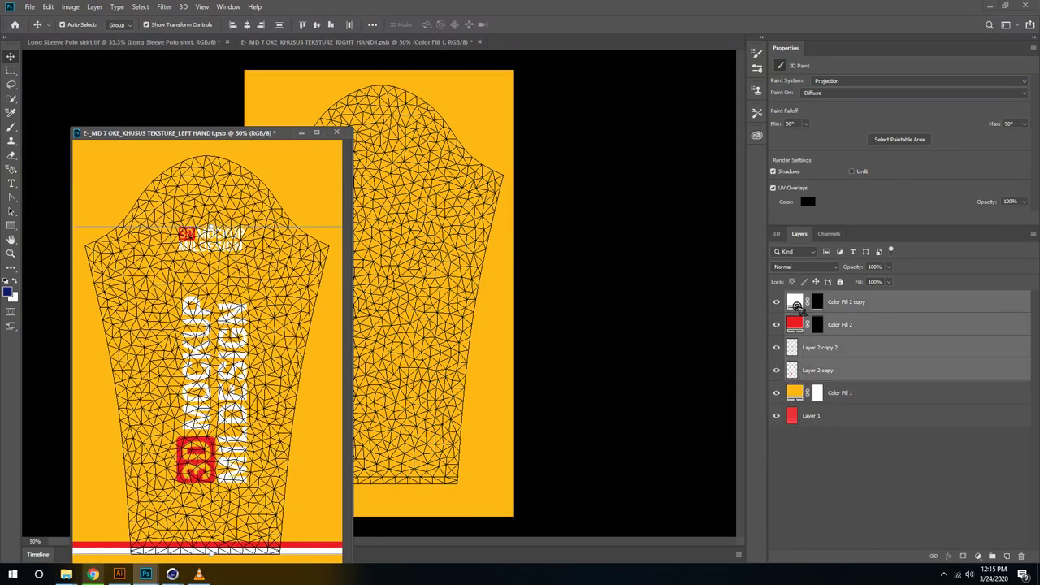
key(ctrl+g)
drag(800, 301, 386, 313)
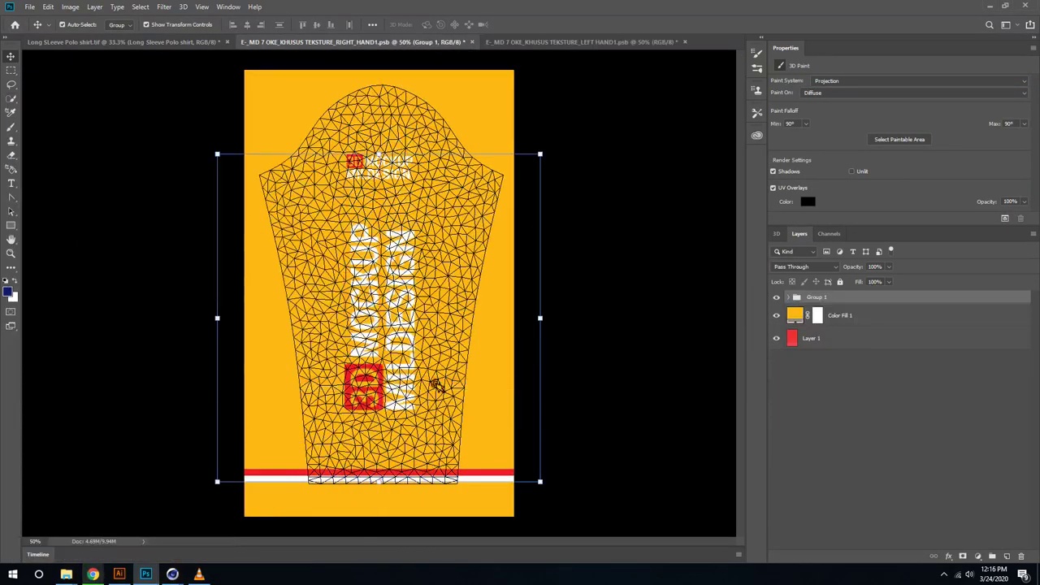
mouse_move(350, 41)
mouse_down()
mouse_move(373, 77)
mouse_move(515, 55)
mouse_up()
click(330, 97)
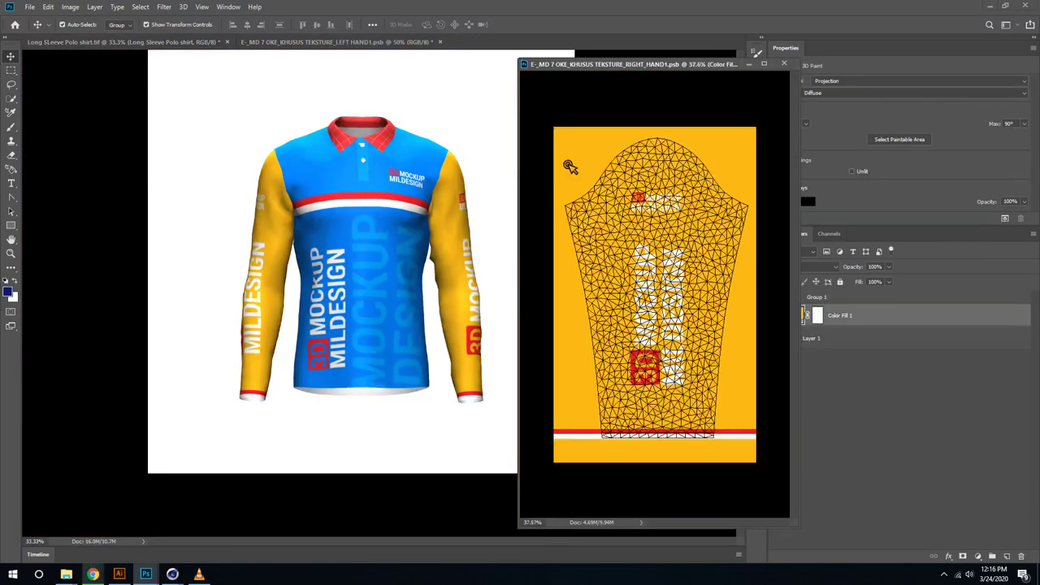
Check the shirt from the left, back and front preset camera views.
click(863, 81)
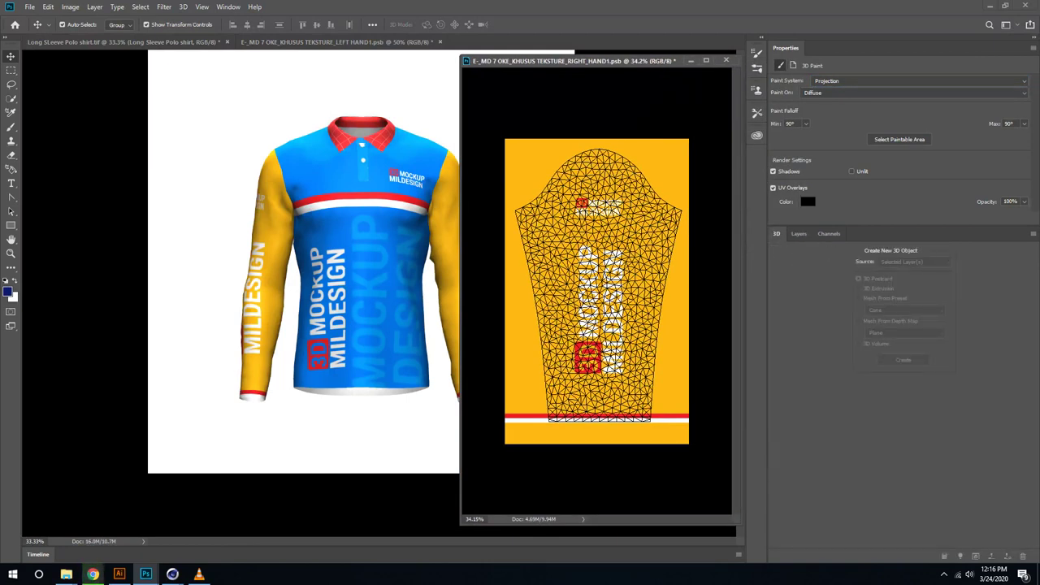
click(840, 288)
click(821, 80)
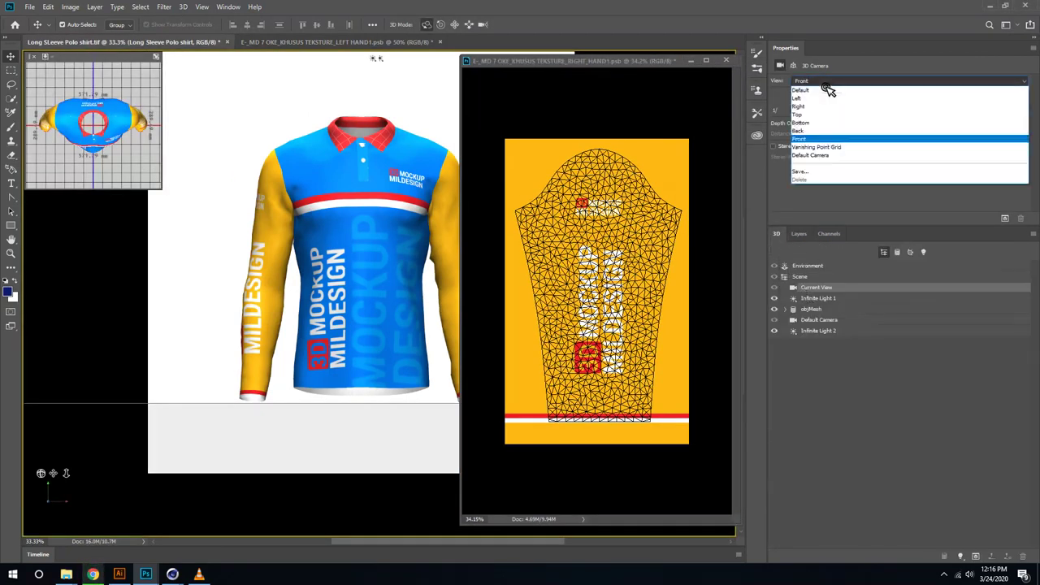
click(815, 108)
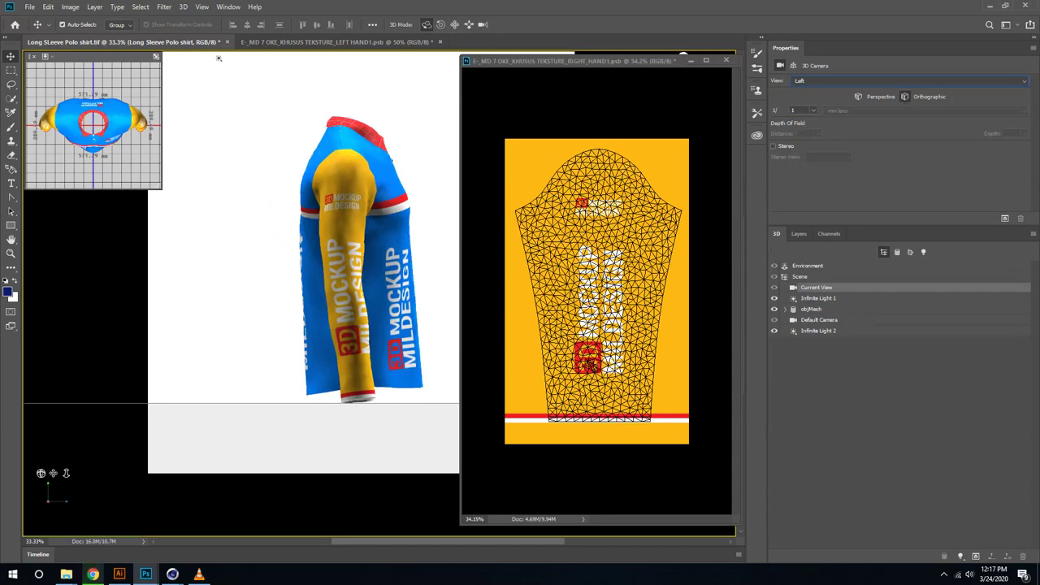
click(821, 80)
click(818, 135)
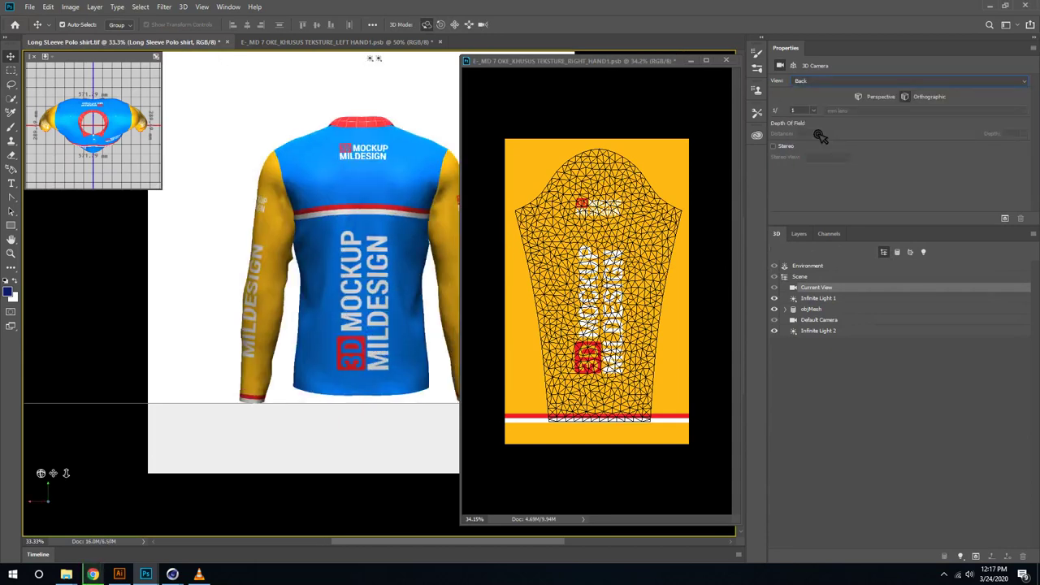
click(837, 81)
click(825, 144)
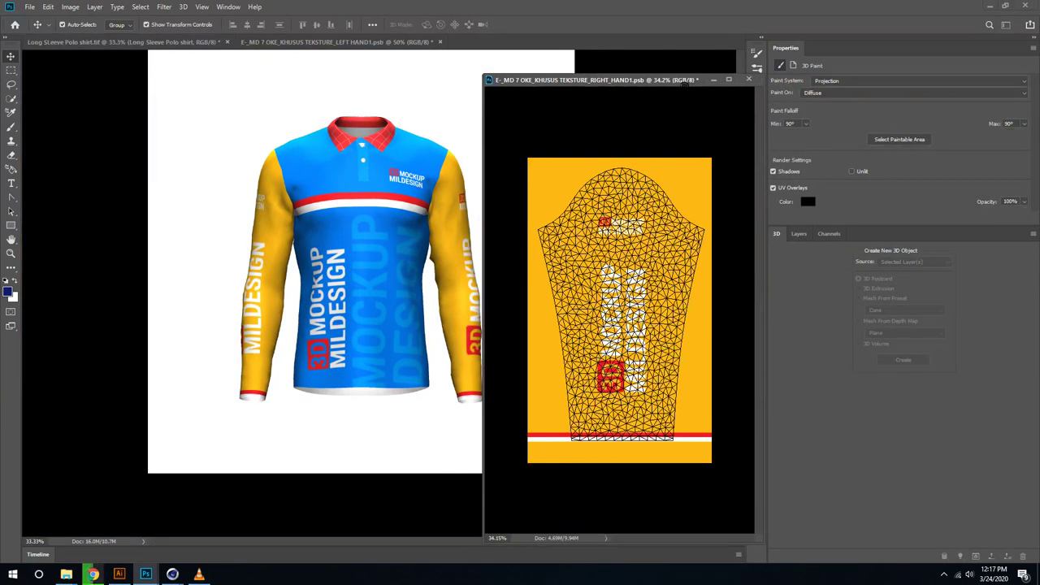
Save and close the right-sleeve texture, then open the PLACKET FRONT texture.
click(725, 60)
click(467, 221)
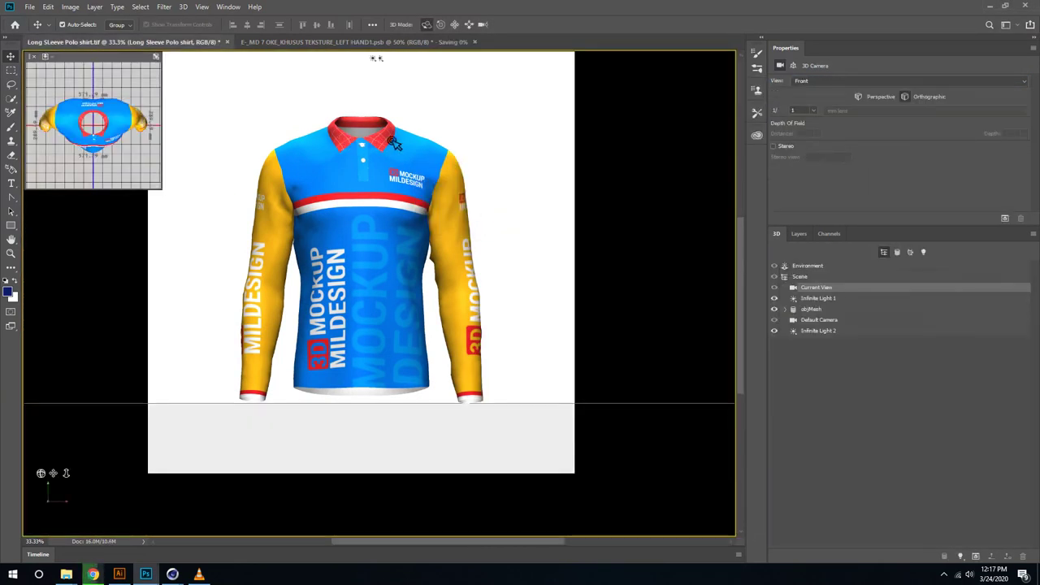
click(798, 233)
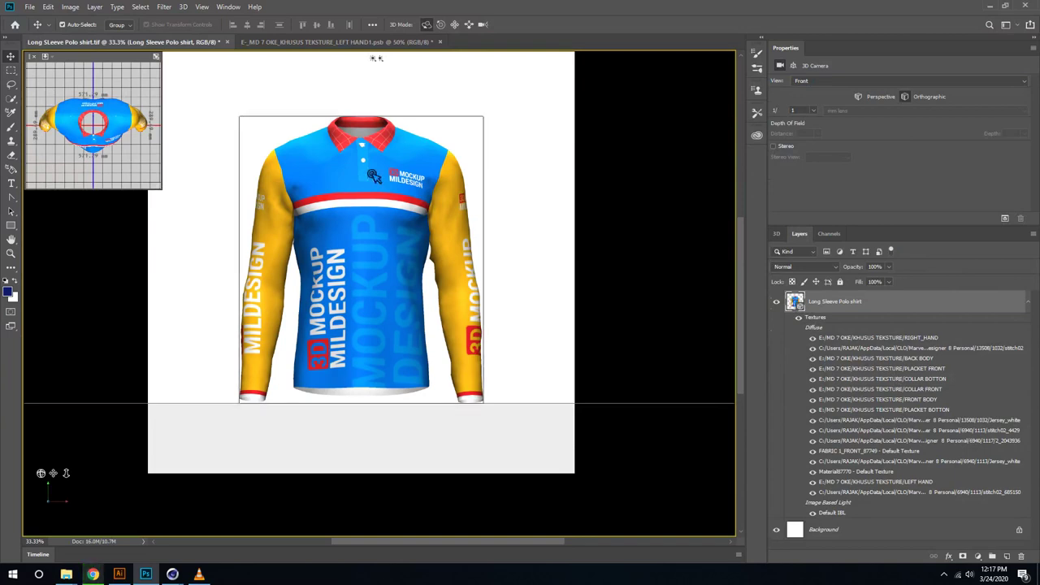
double_click(845, 374)
Flatten the PLACKET FRONT texture and add a yellow fdb913 Solid Color fill.
click(95, 6)
click(122, 422)
drag(560, 41, 567, 295)
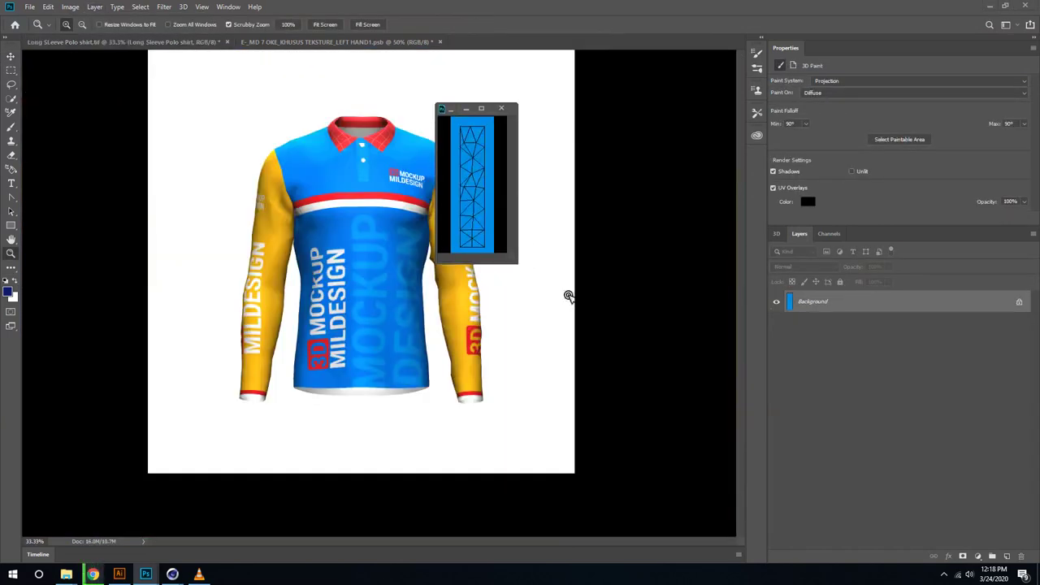
click(977, 557)
click(855, 188)
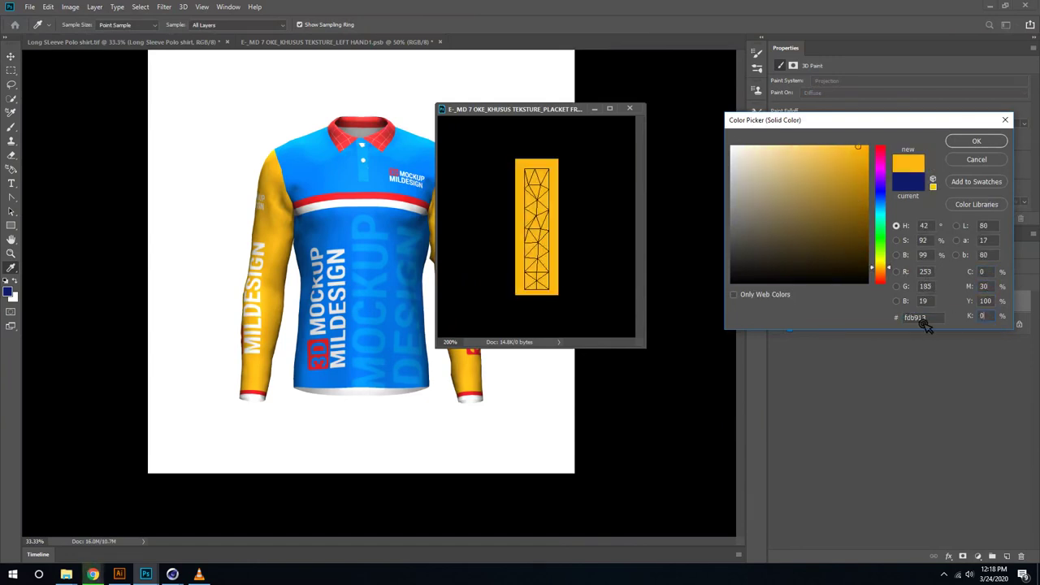
key(Return)
Save the placket texture and close it to return to the shirt.
key(z)
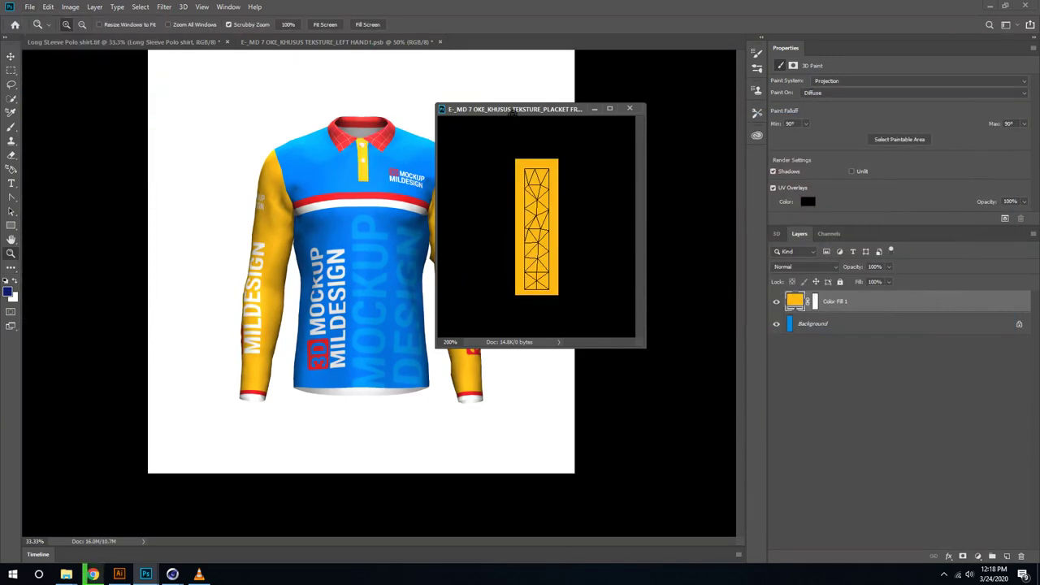
drag(511, 111, 621, 121)
click(739, 119)
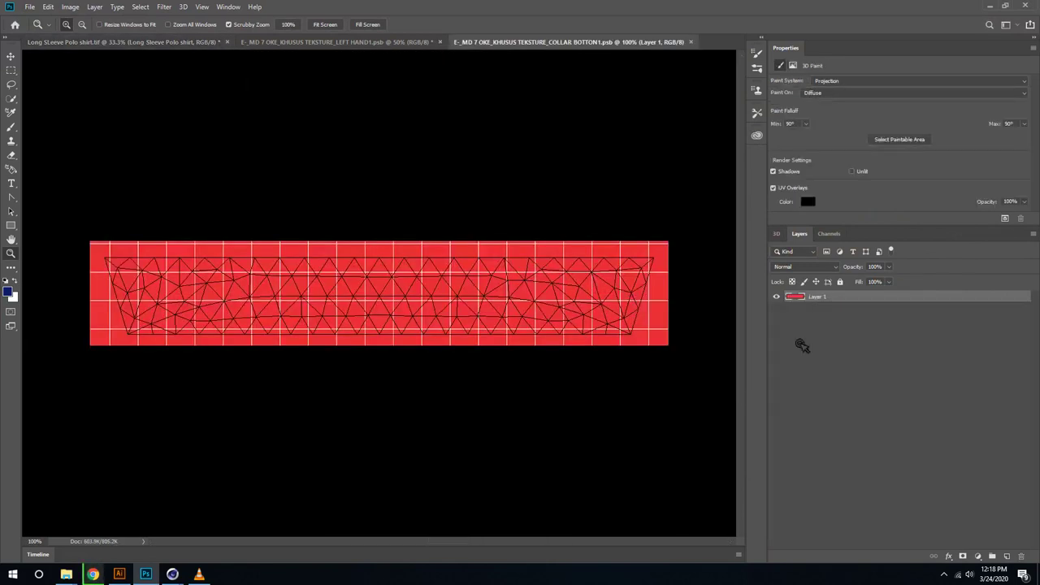
Open the COLLAR BOTTOM texture and give it a yellow Solid Color fill layer.
click(977, 555)
click(954, 302)
click(981, 286)
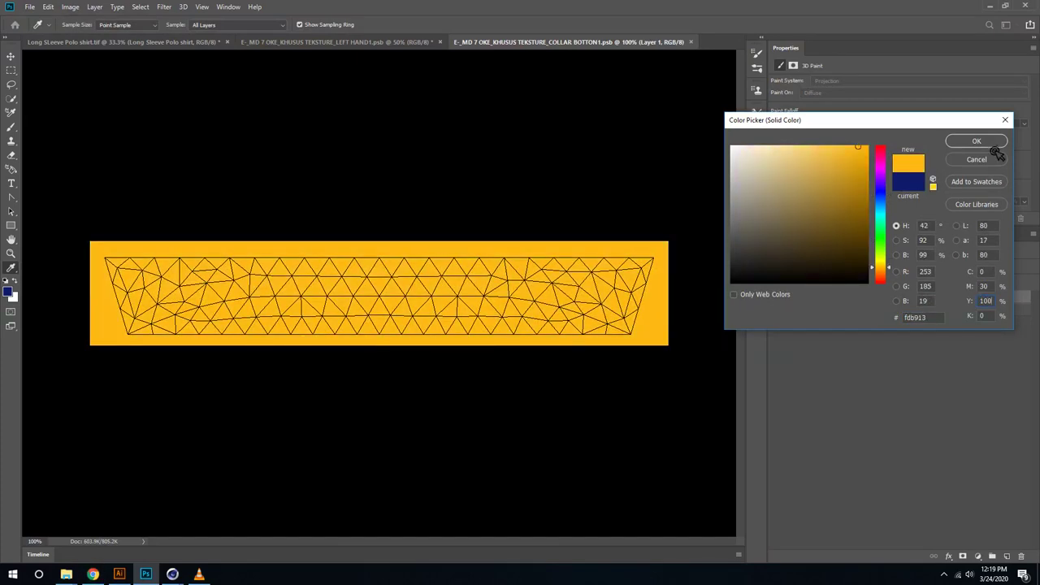
click(975, 142)
Marquee a thin strip along the collar's top edge and fill it white.
key(m)
drag(512, 115, 989, 126)
click(977, 555)
click(994, 375)
key(Return)
Duplicate the white strip, nudge it down, and recolour the copy red.
key(v)
key(ctrl+plus)
key(ctrl+j)
key(Down)
key(Down)
key(Down)
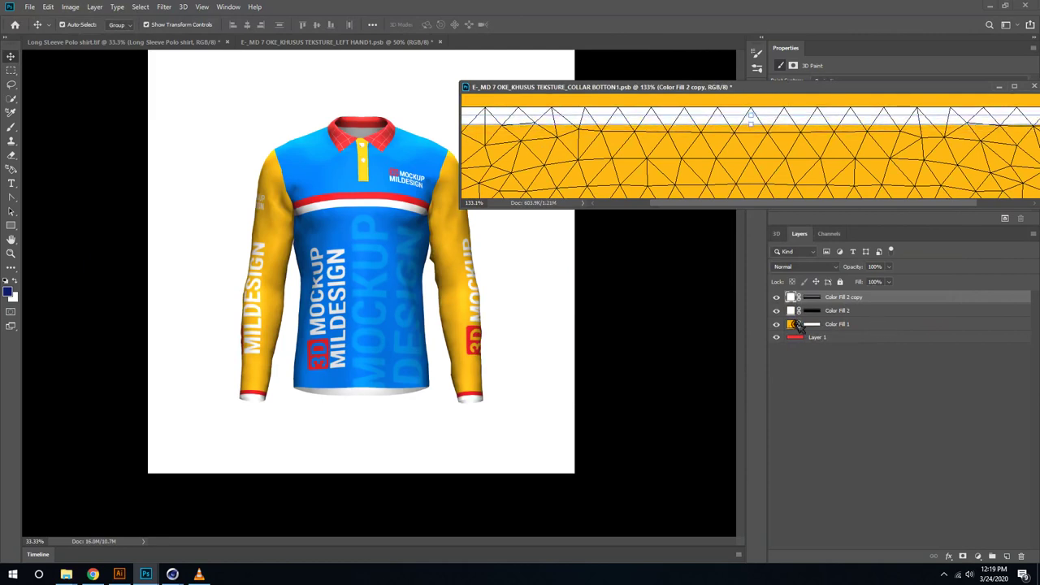
double_click(791, 297)
click(998, 144)
click(30, 7)
Save the collar-bottom texture, rearrange its window, and close the left-sleeve texture with changes saved.
click(68, 118)
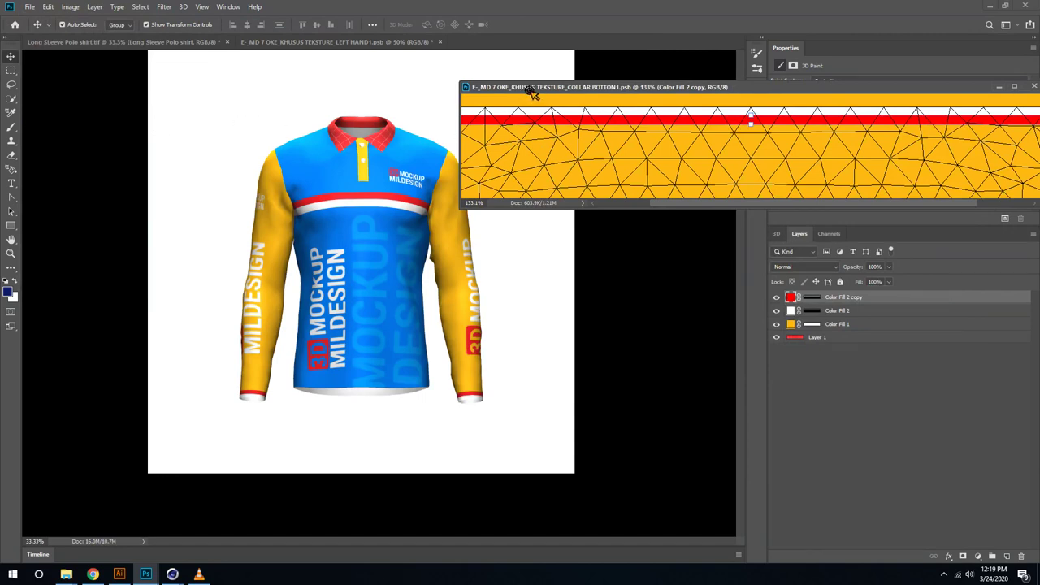
drag(524, 87, 547, 99)
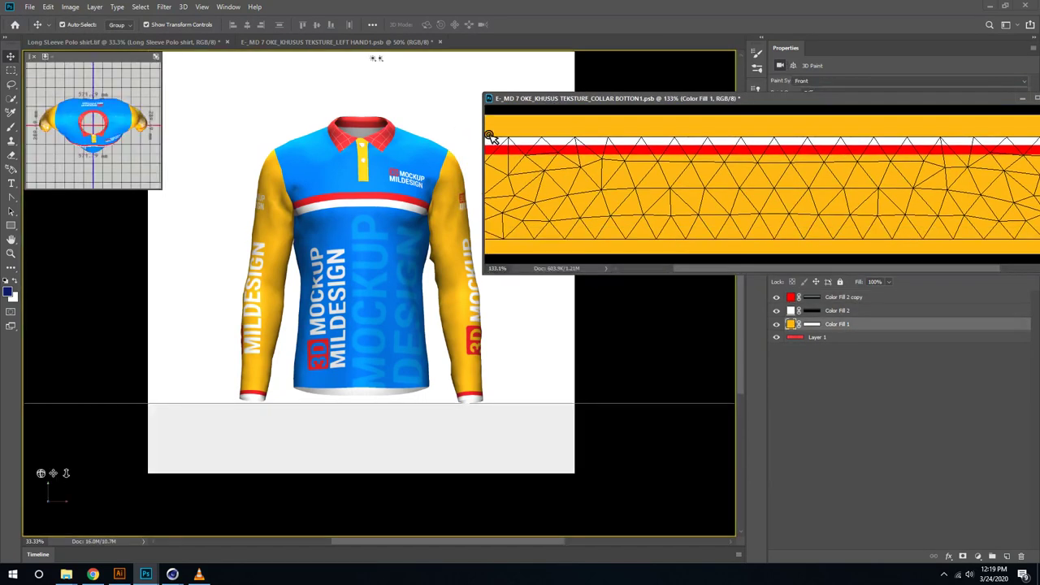
drag(780, 99, 553, 55)
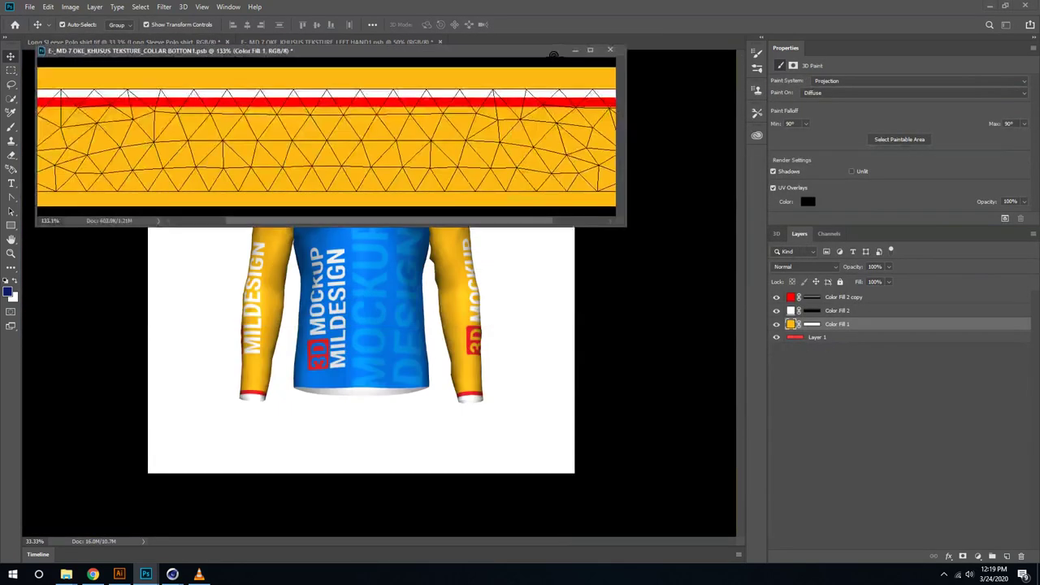
key(ctrl+w)
click(478, 214)
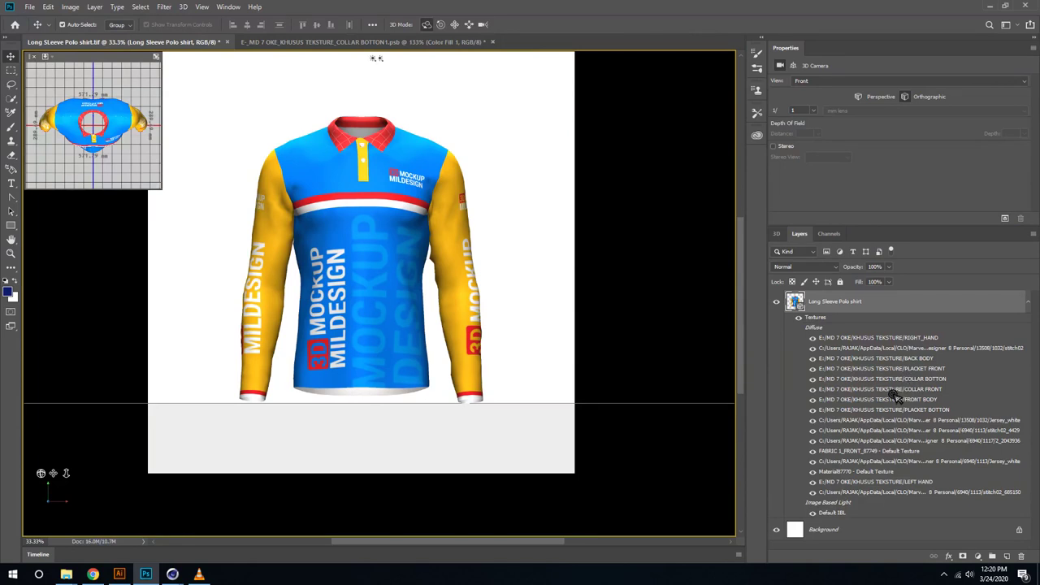
Open COLLAR FRONT and drag the yellow, white and red Color Fill layers onto it.
double_click(891, 392)
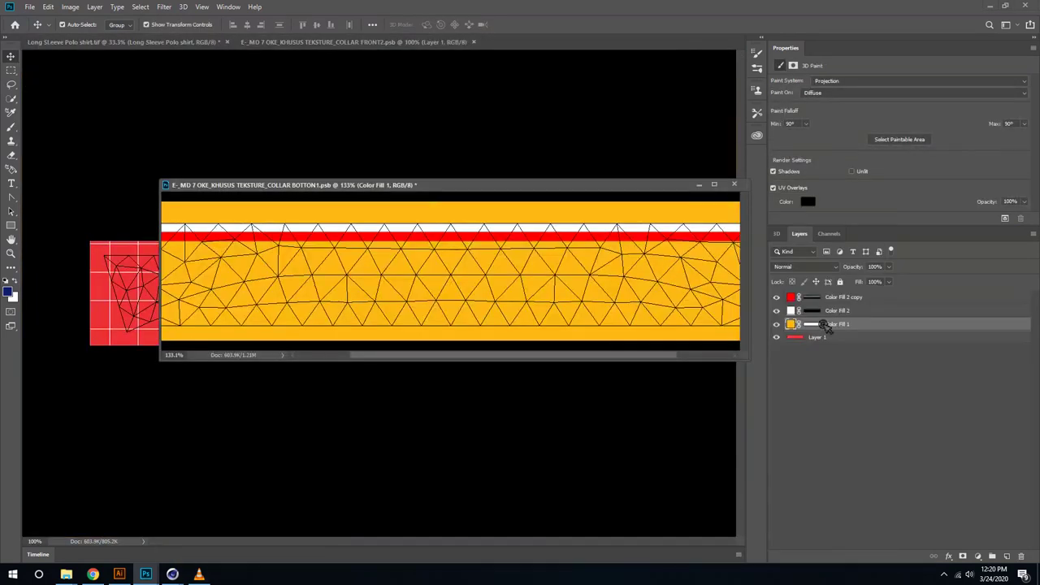
shift+click(868, 305)
drag(867, 304, 607, 274)
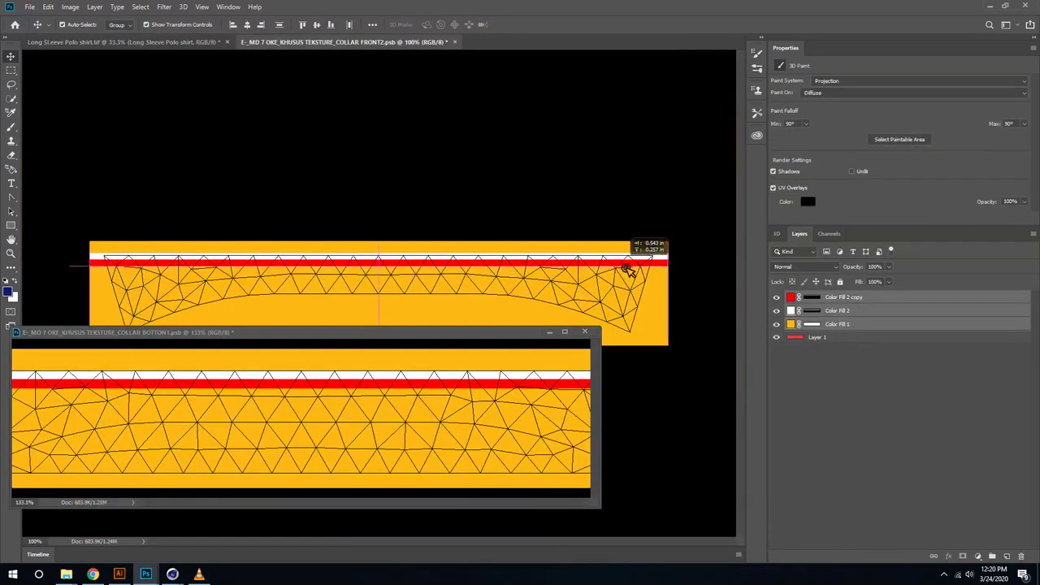
Close COLLAR BOTTOM, save the collar-front texture, and return to the 3D shirt document.
click(584, 332)
click(520, 211)
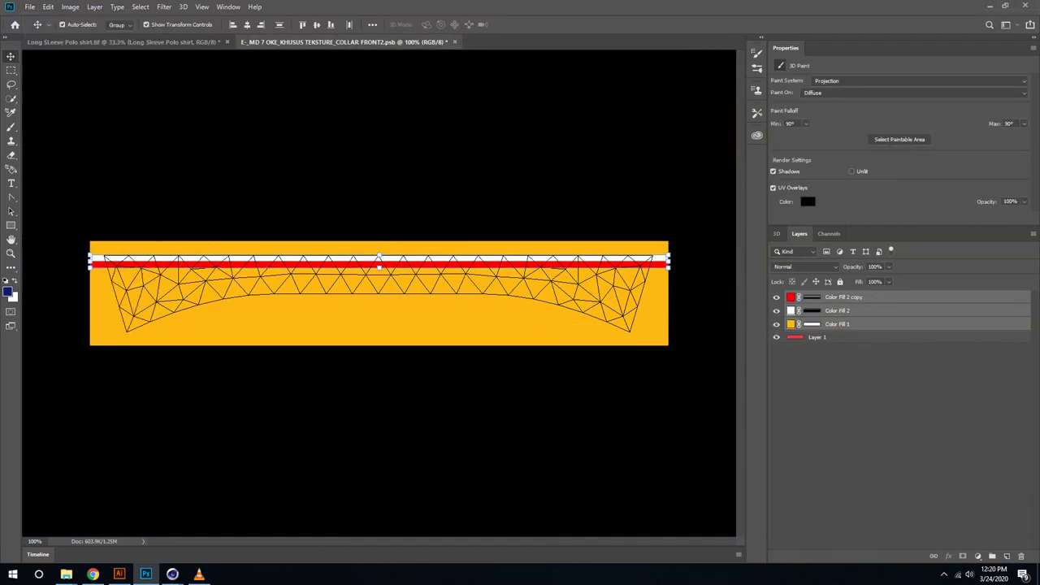
key(ctrl+s)
click(140, 43)
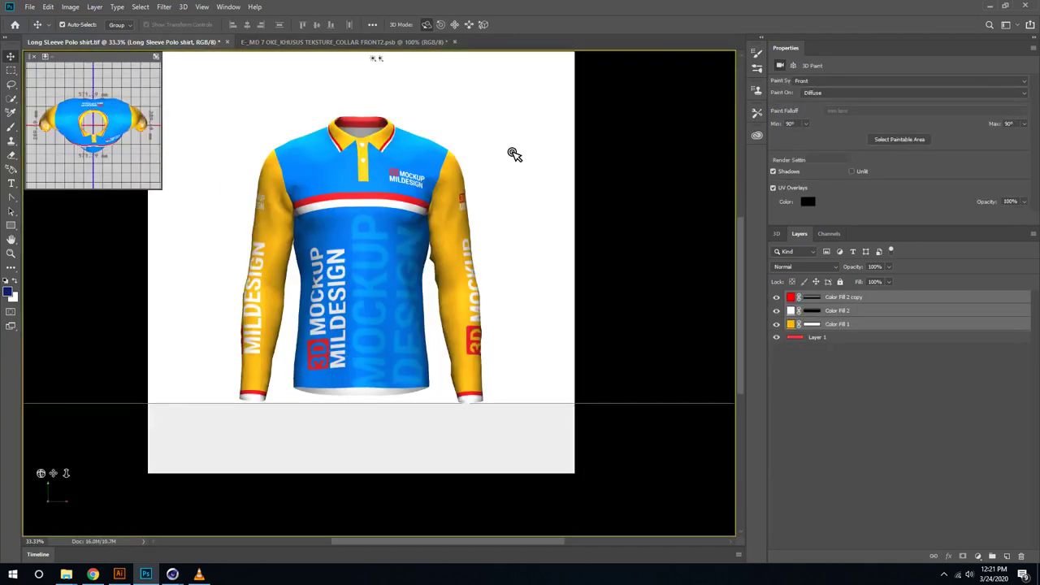
Expand objMesh in the 3D panel and select the FABRIC 1_FRONT_87749 material.
click(775, 234)
click(784, 310)
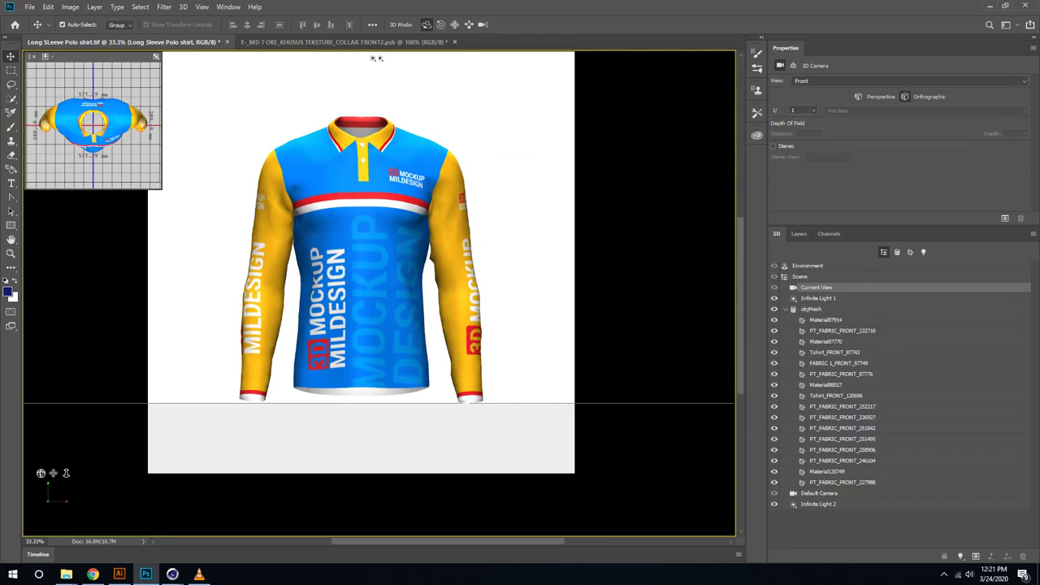
click(825, 319)
click(826, 341)
click(829, 363)
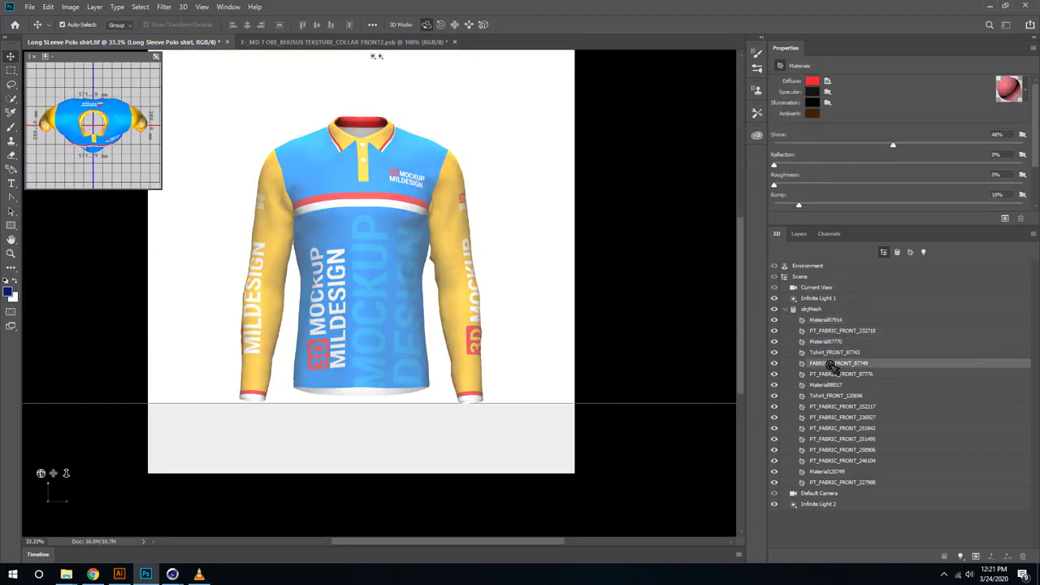
Set the material's diffuse colour to a fully saturated orange-yellow.
click(812, 81)
drag(887, 404, 884, 398)
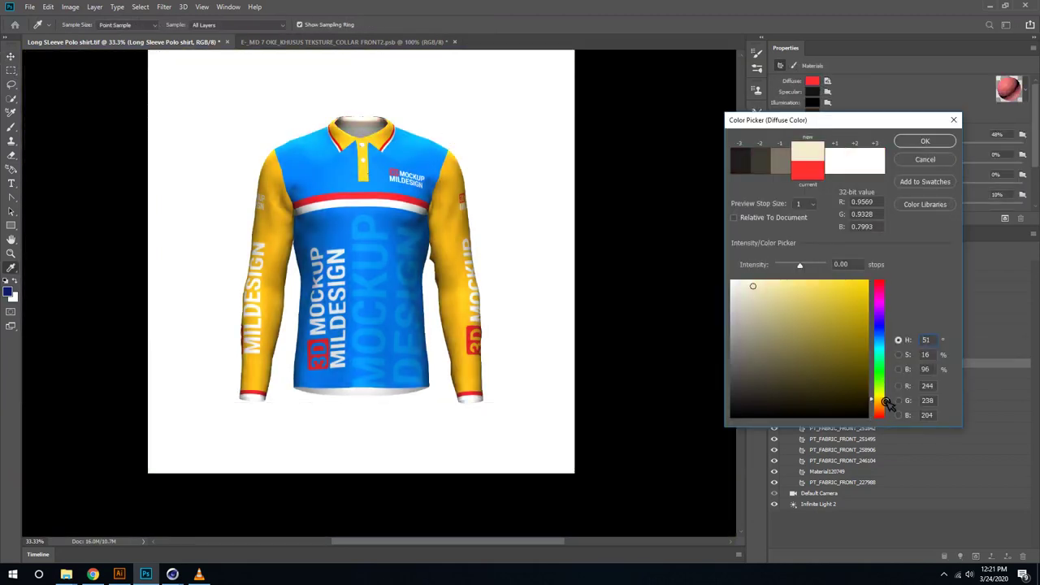
click(856, 297)
drag(865, 281, 893, 281)
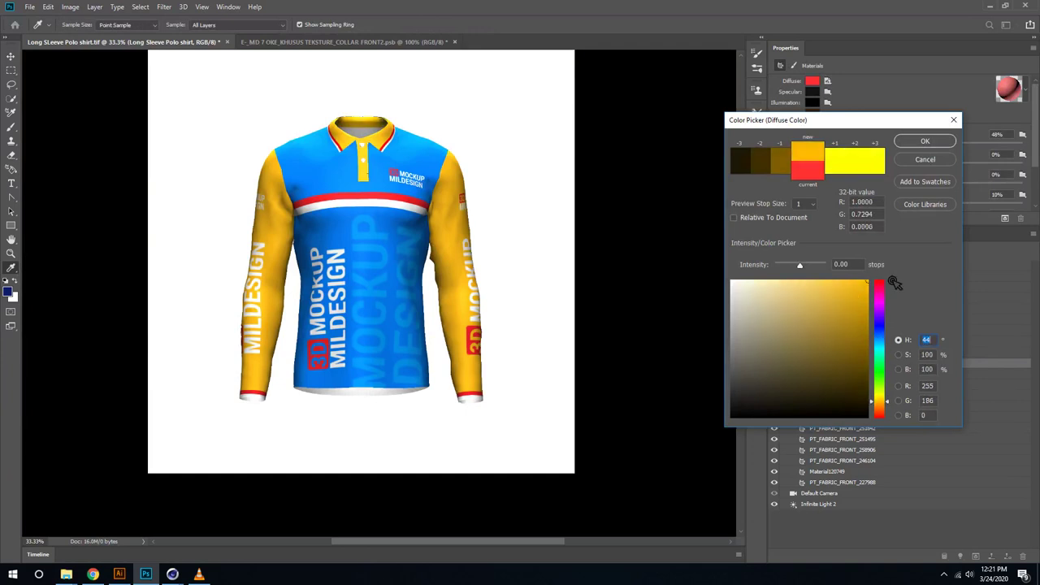
click(924, 142)
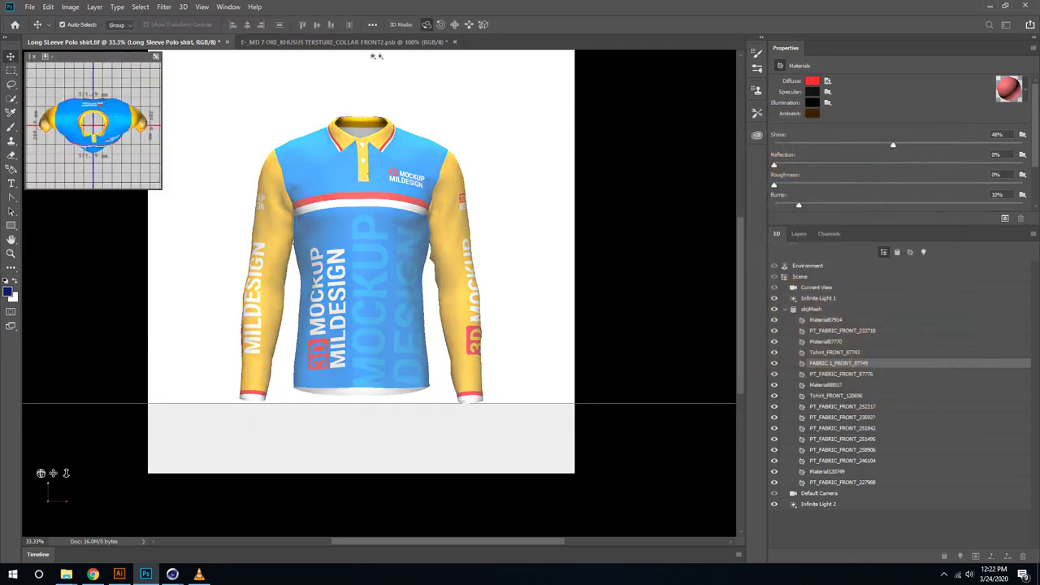
Select Current View and inspect the shirt from the Right and Left presets.
click(11, 70)
click(816, 287)
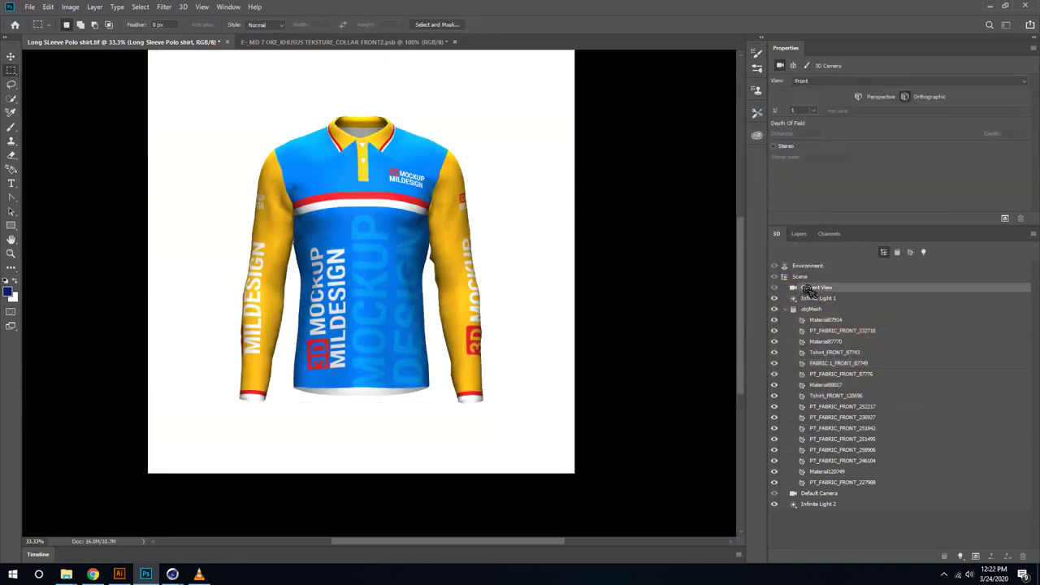
click(830, 82)
click(822, 107)
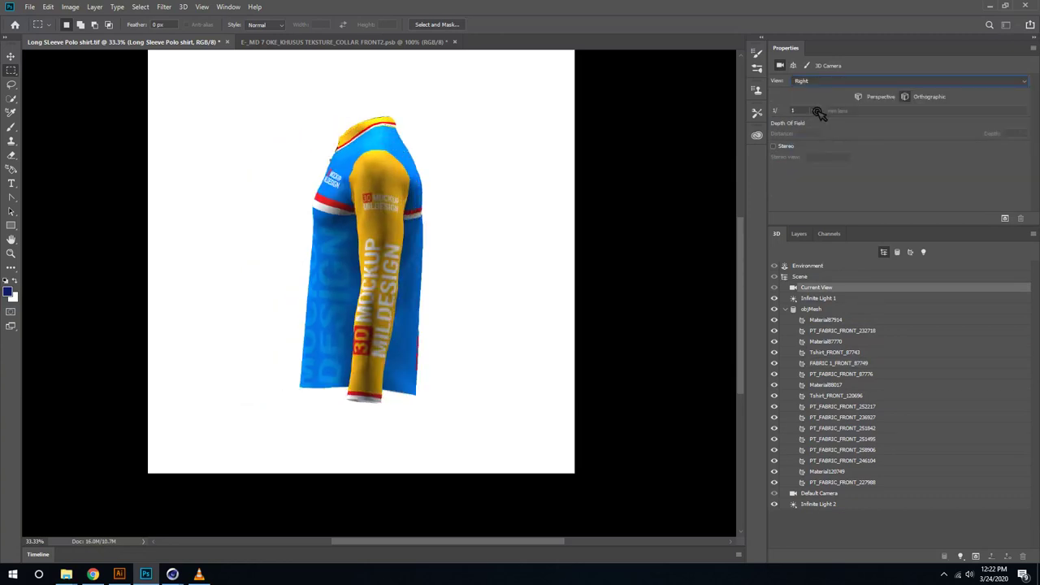
click(850, 82)
click(829, 96)
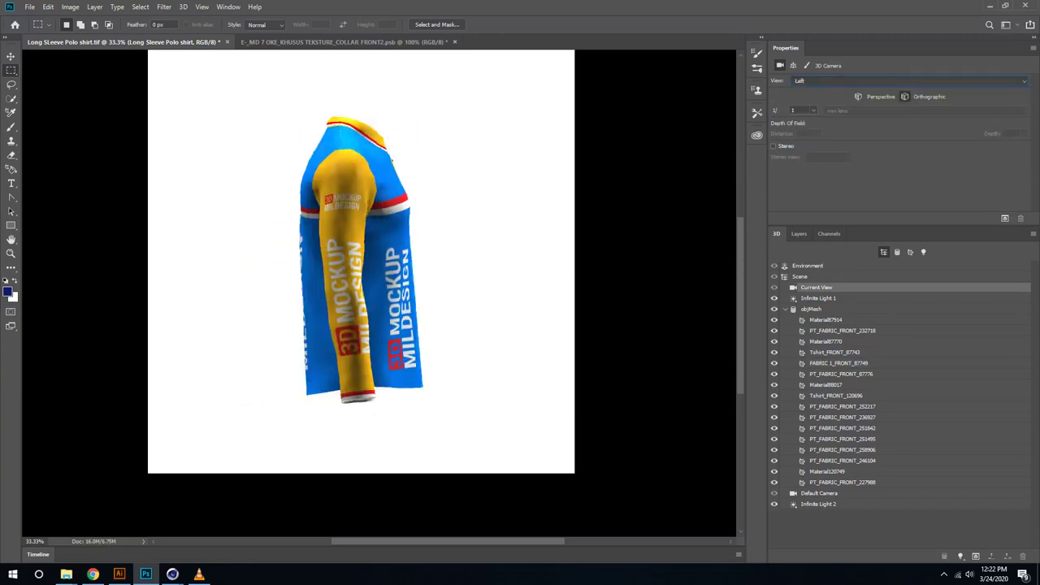
Inspect the shirt from the Back and Front presets, then switch to orbiting the 3D camera.
click(886, 81)
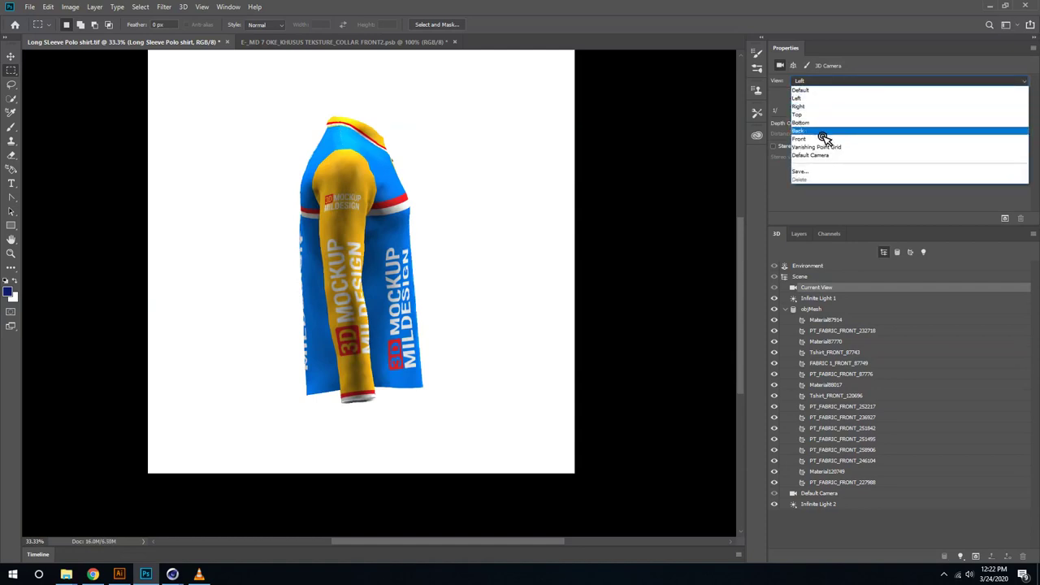
click(822, 134)
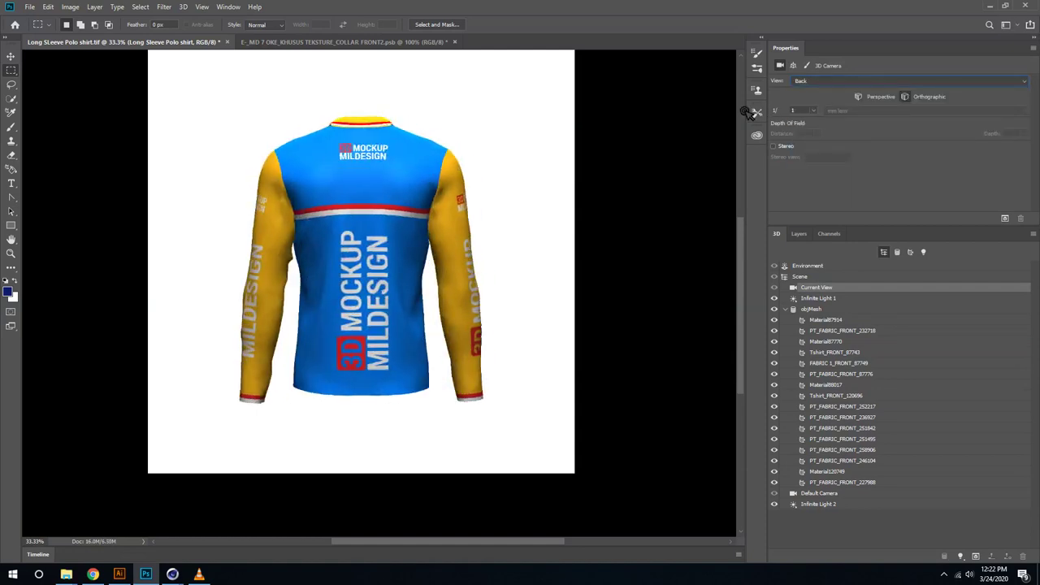
click(804, 83)
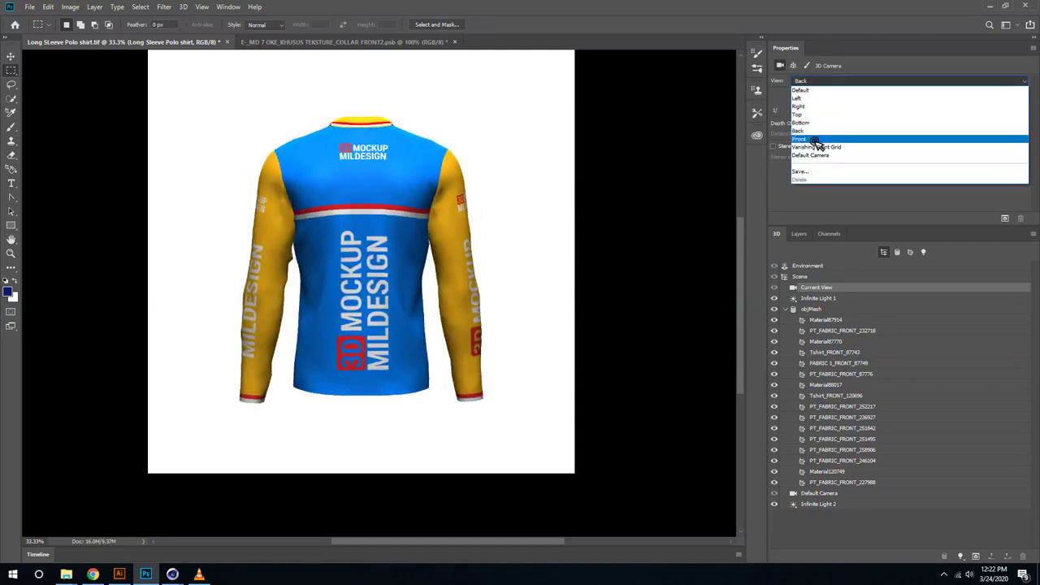
click(818, 143)
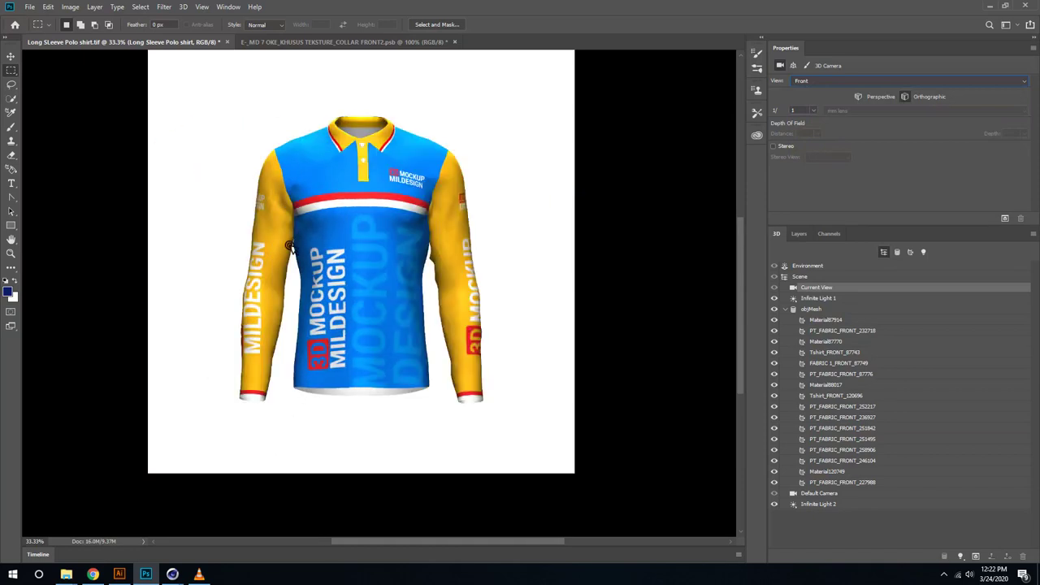
key(v)
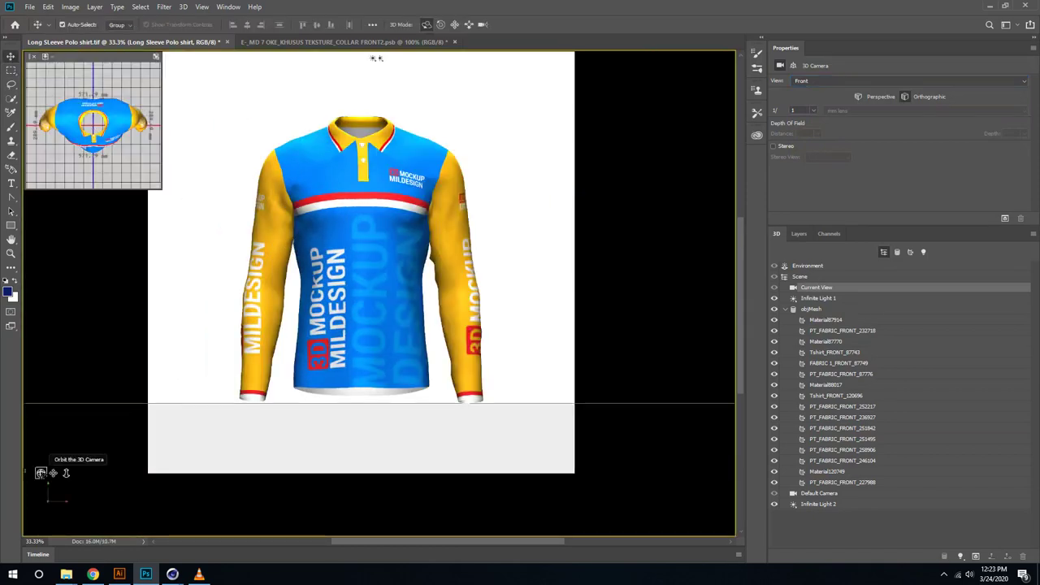